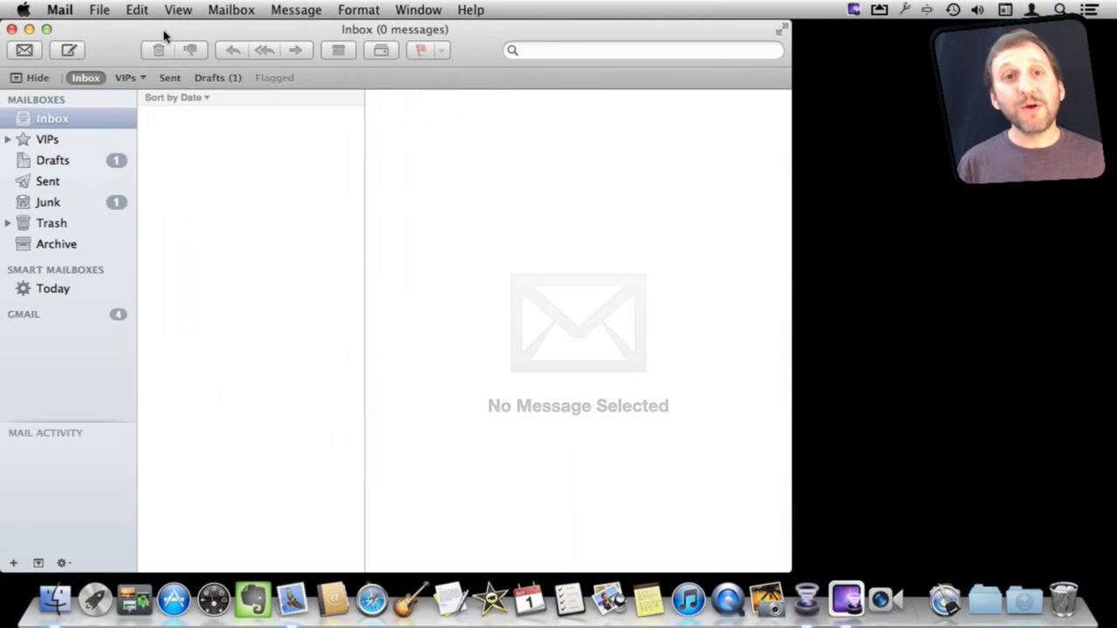
Step: Open a new blank message sending from the Gmail account
click(73, 51)
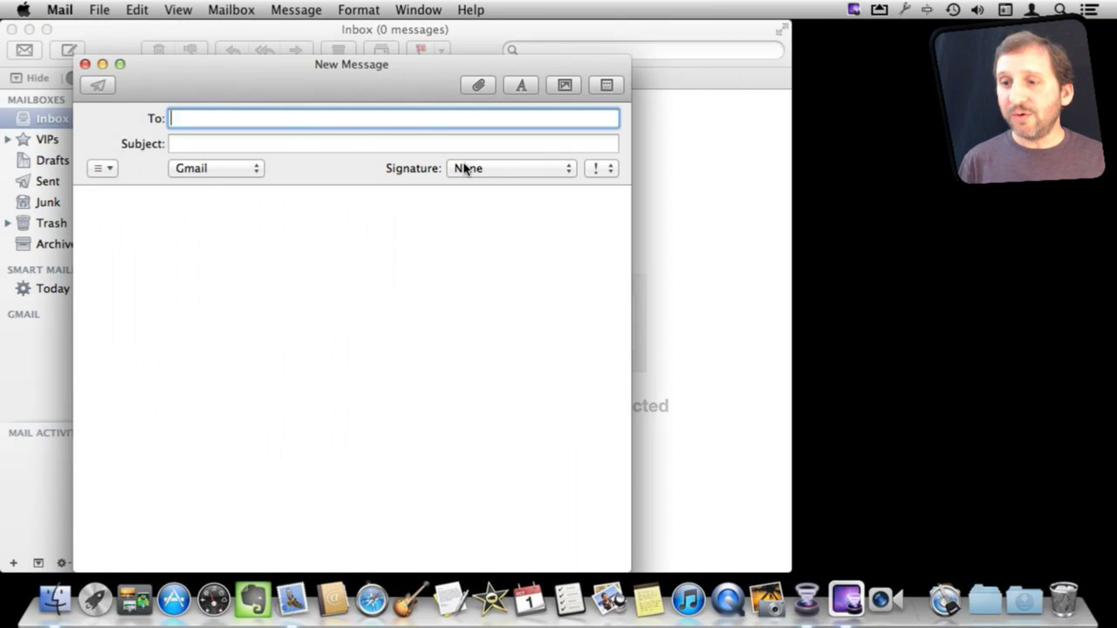
Step: Browse the stationery categories and apply the Sentiments Thank You card to the message
click(609, 86)
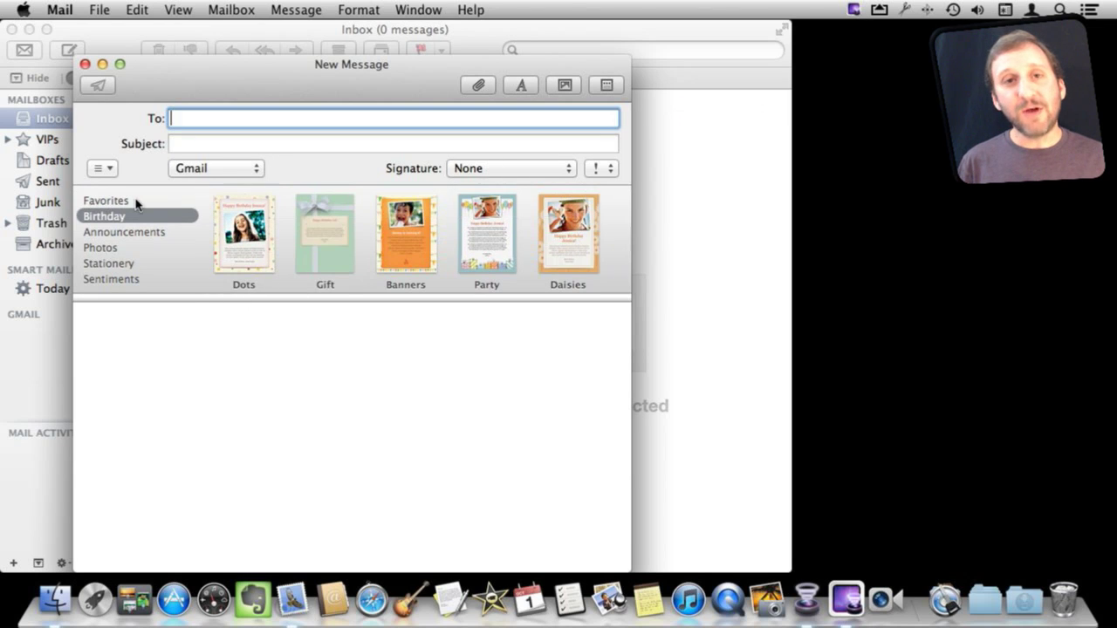
click(112, 206)
click(111, 220)
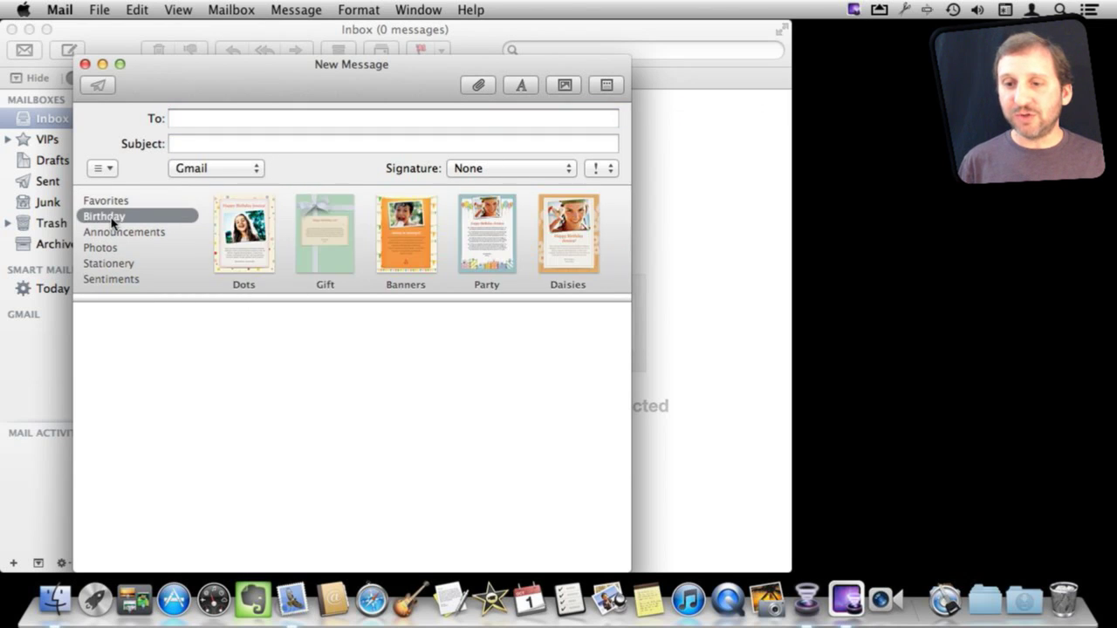
click(114, 234)
click(117, 264)
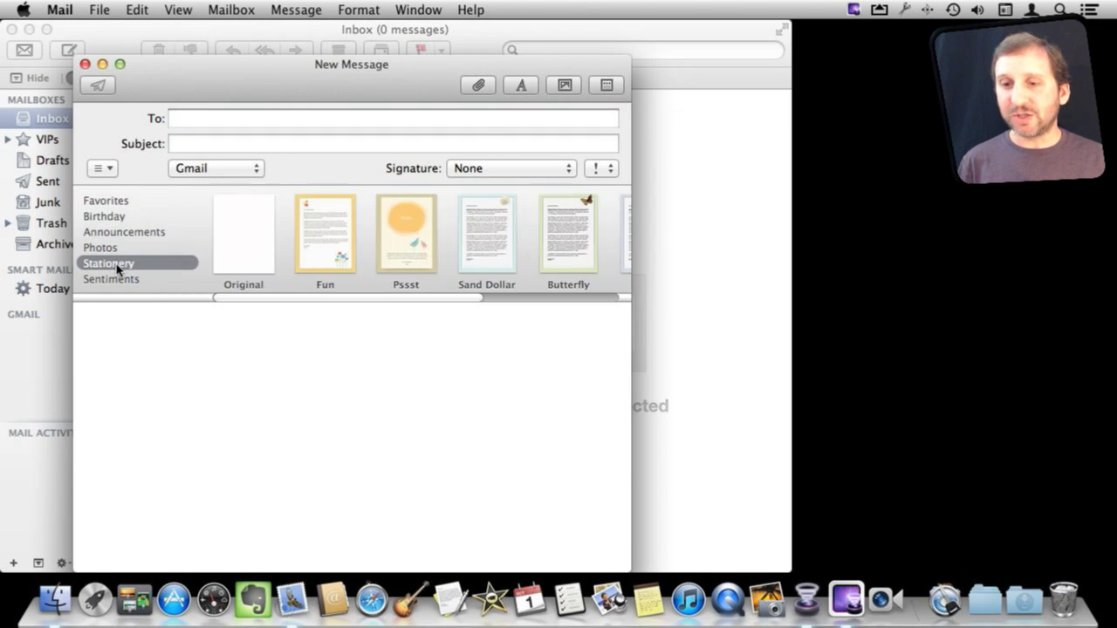
click(119, 250)
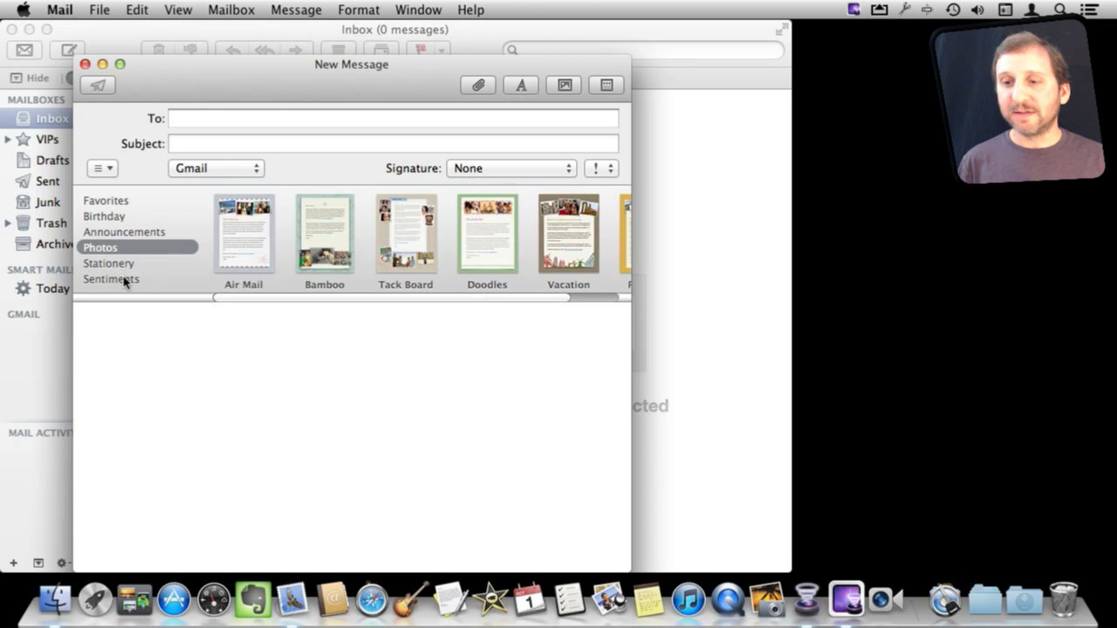
click(124, 279)
click(247, 229)
scroll(370, 450, down, 2)
scroll(370, 450, down, 8)
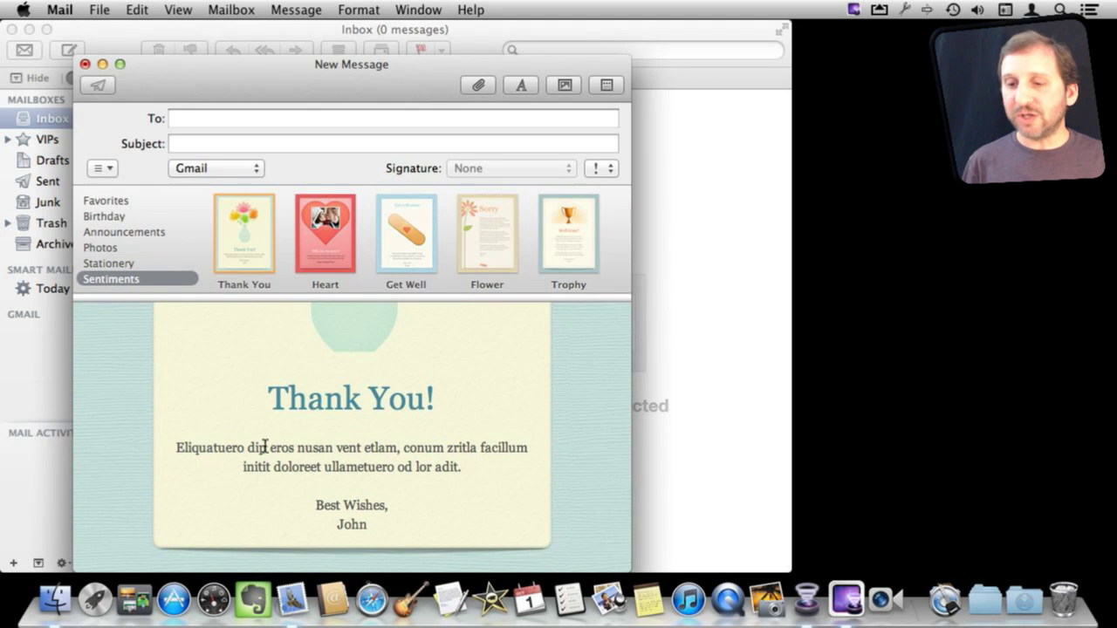
Step: Select the Thank You! title text in the card's placeholder
click(198, 451)
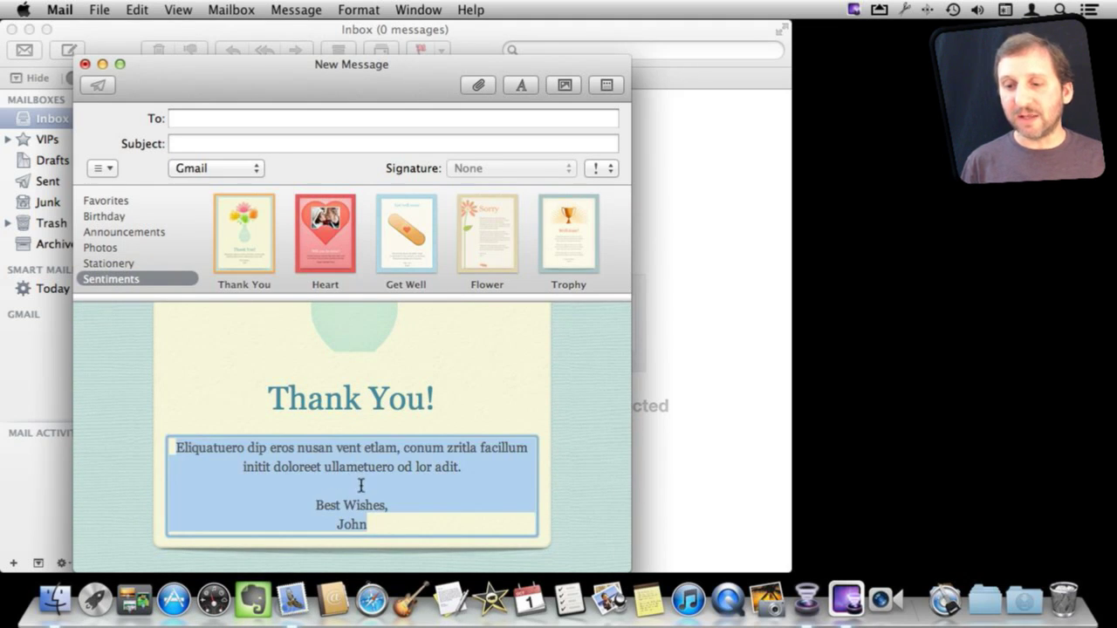
click(352, 395)
double_click(300, 397)
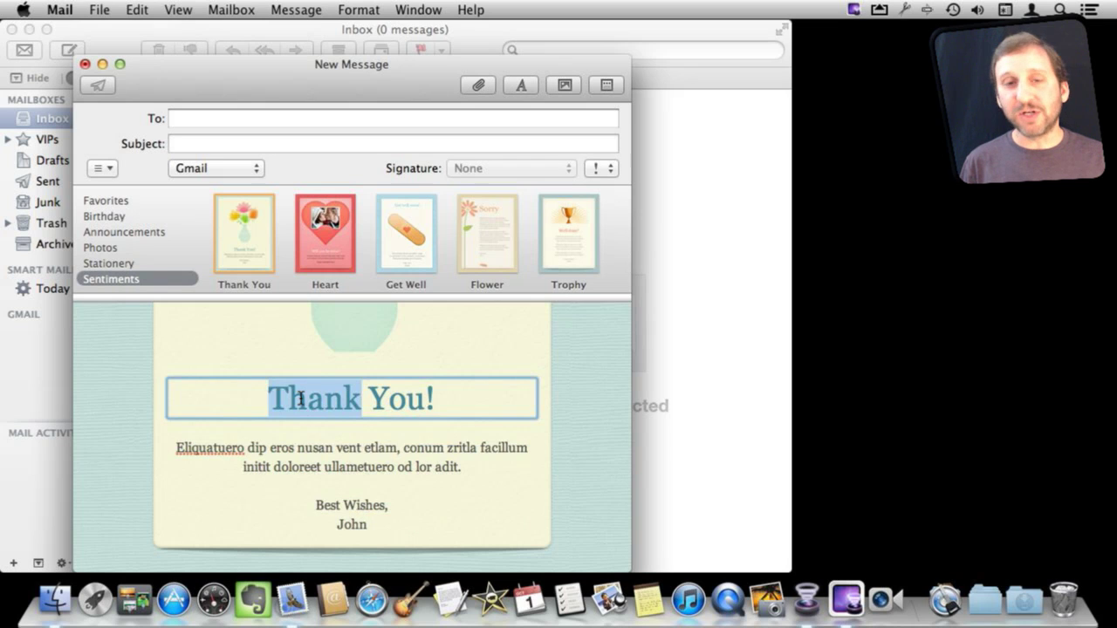
drag(494, 412, 230, 382)
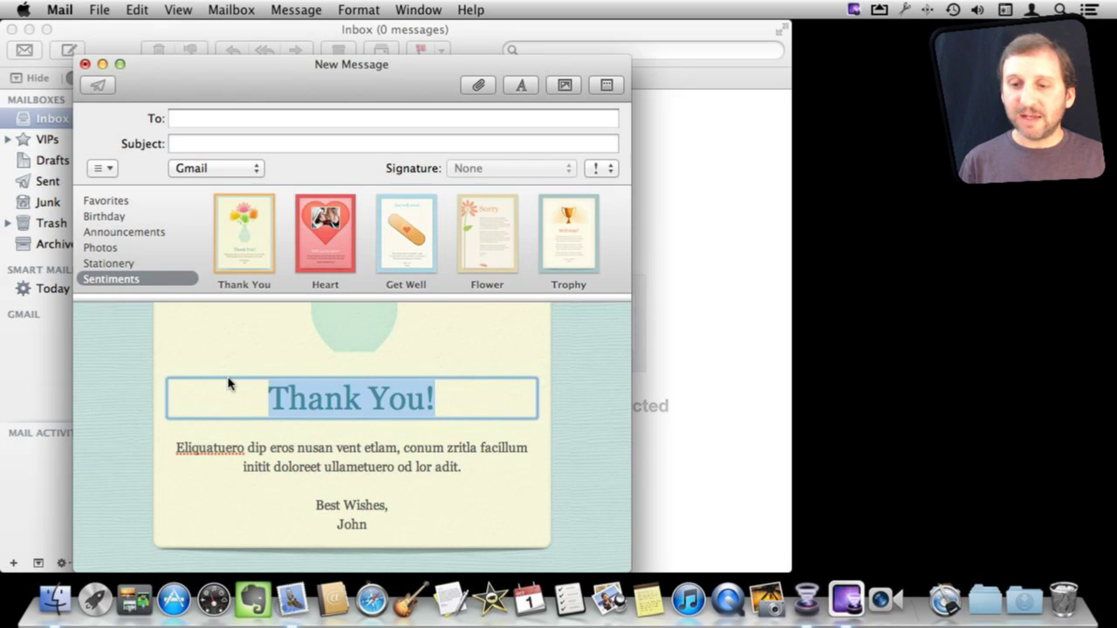
scroll(154, 392, up, 5)
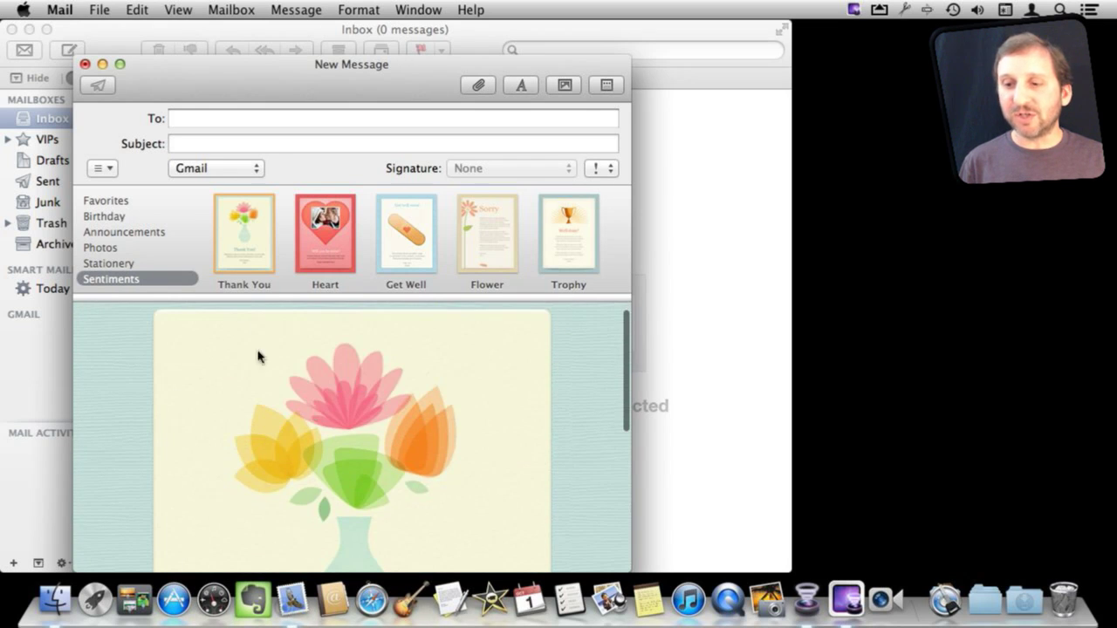
Step: Try the Sorry flower and Trophy cards, then browse the Birthday and Announcements templates
click(483, 253)
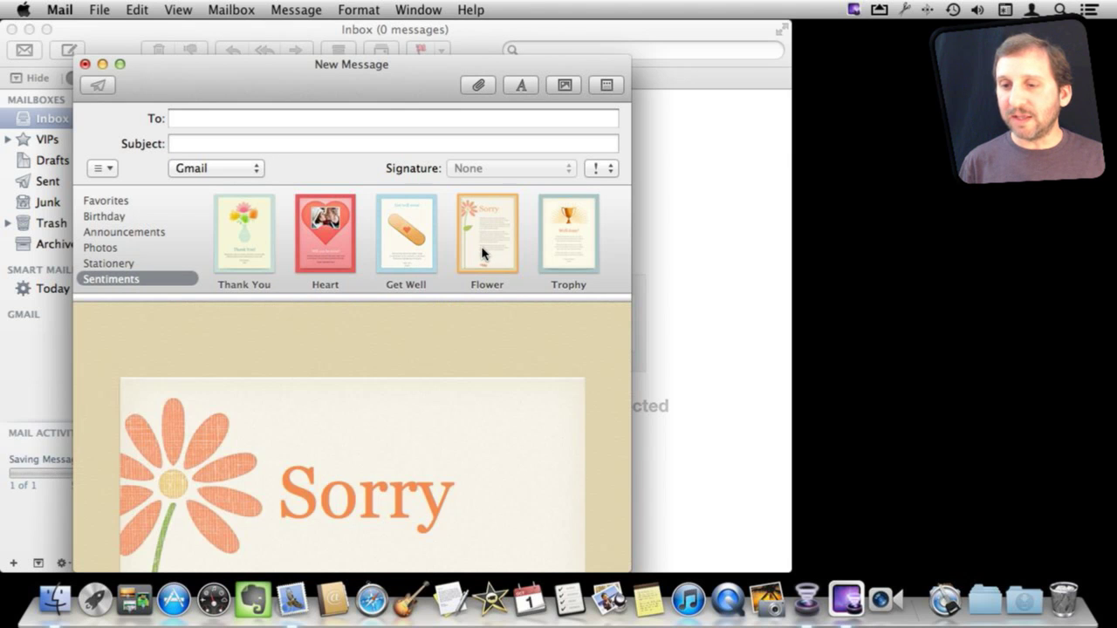
click(564, 248)
click(121, 217)
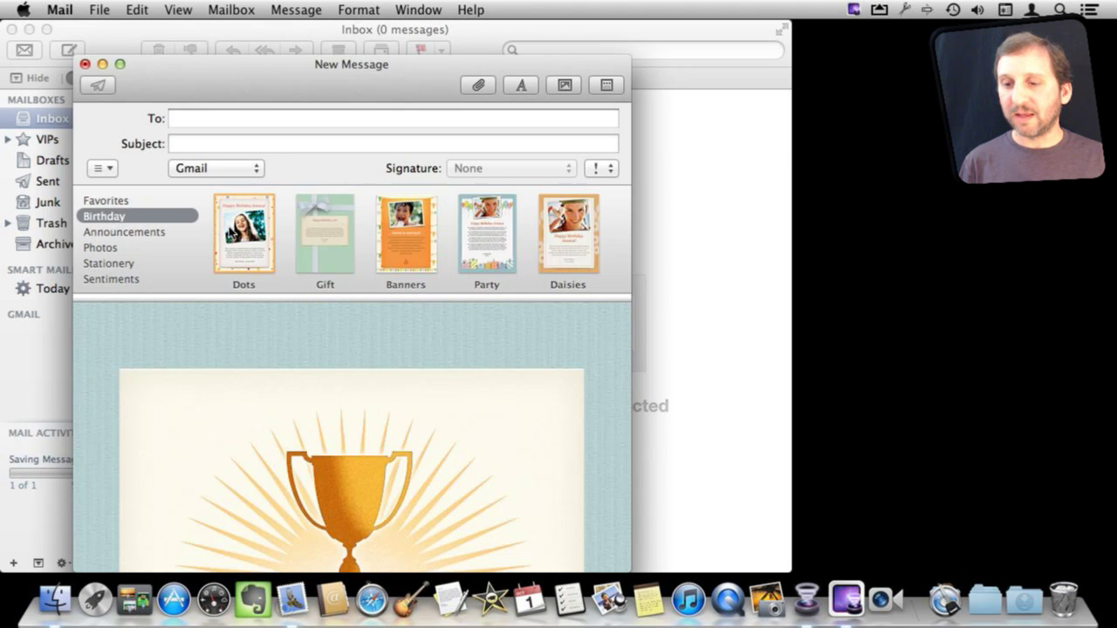
scroll(254, 513, down, 5)
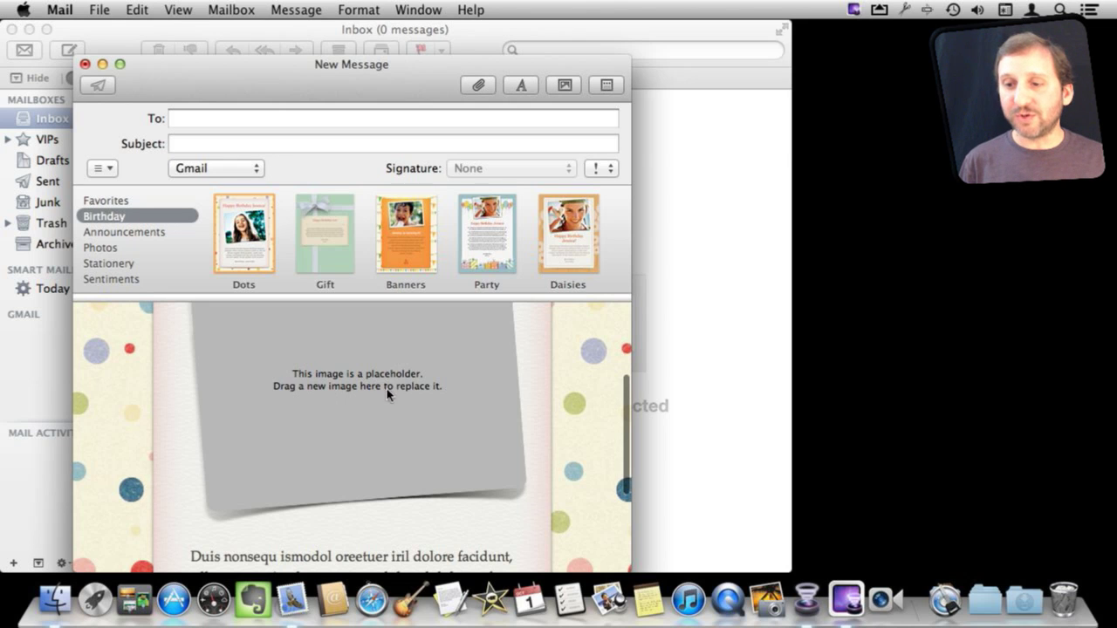
scroll(331, 371, down, 4)
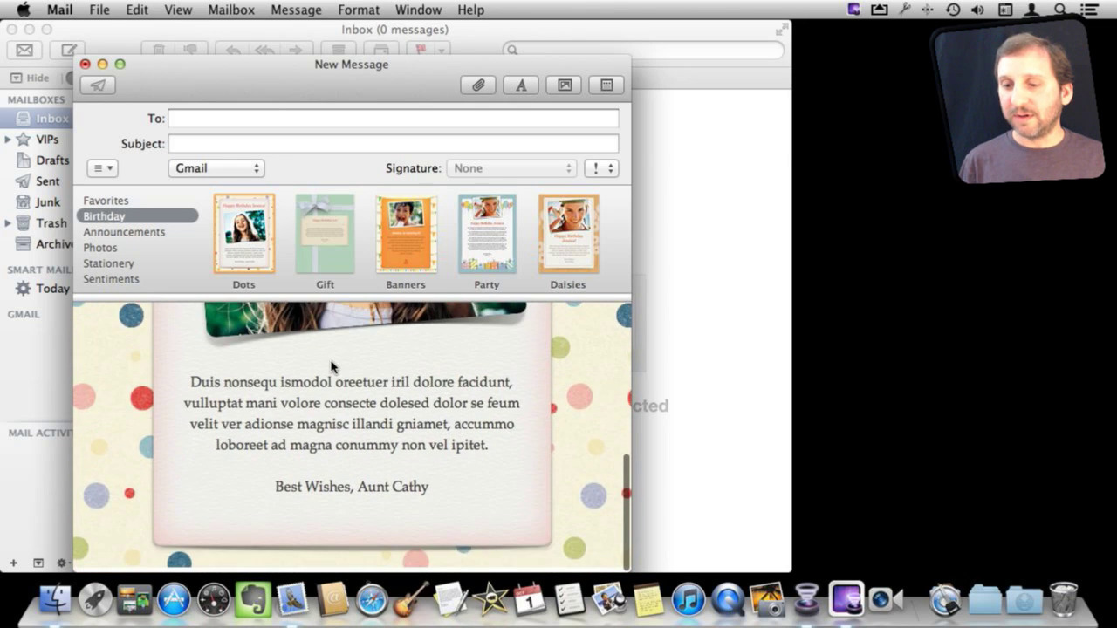
scroll(315, 401, up, 3)
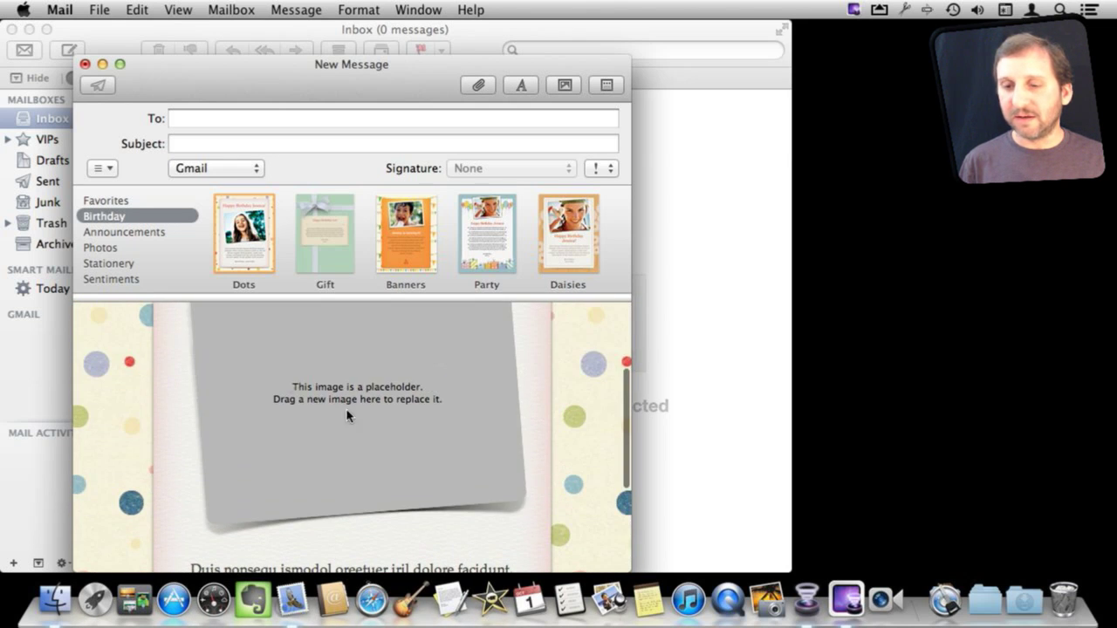
scroll(363, 458, down, 3)
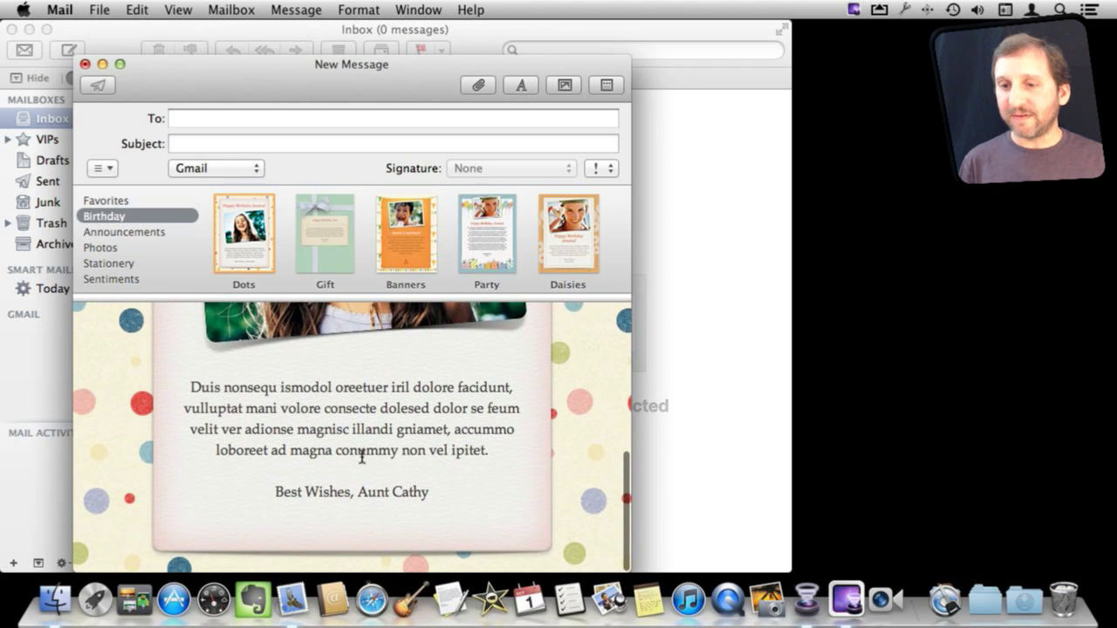
click(148, 232)
Step: Browse the Photos stationery templates
click(121, 247)
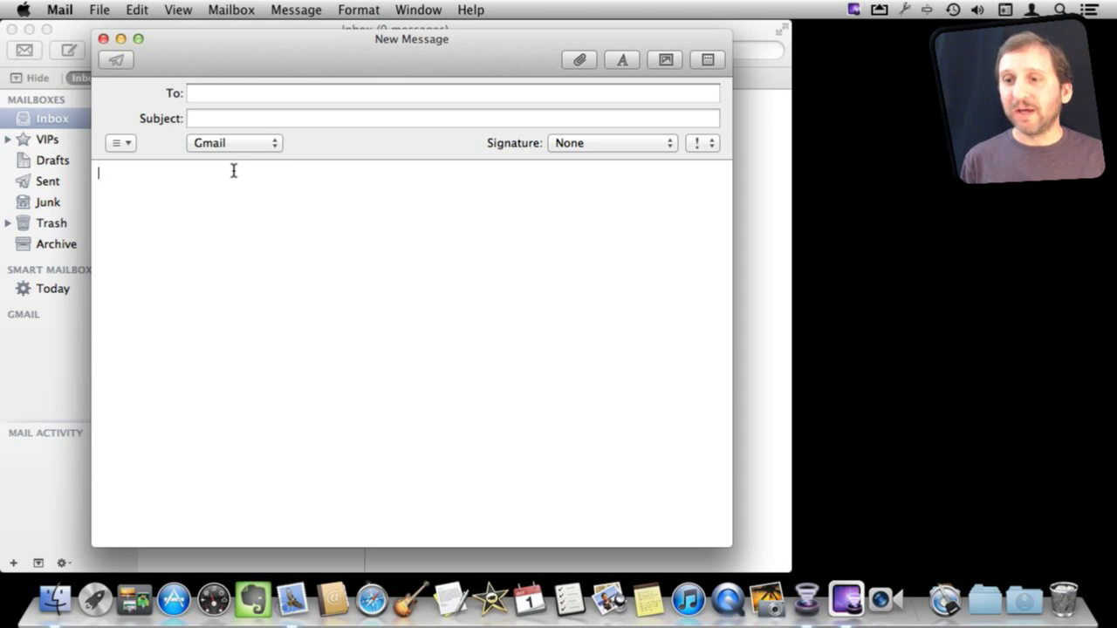
click(61, 10)
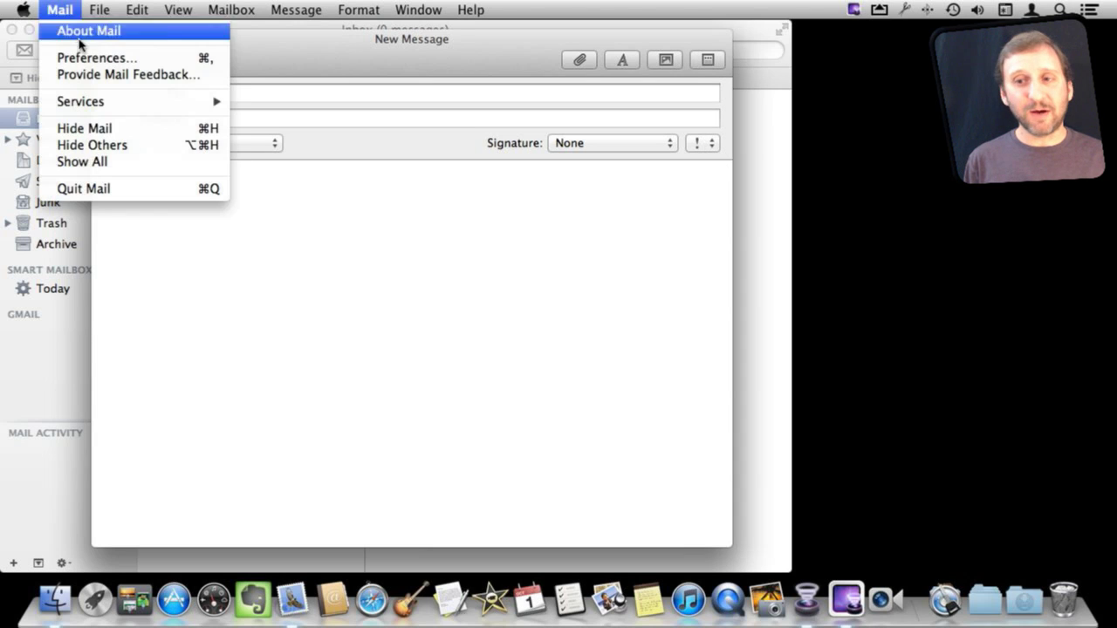
click(83, 60)
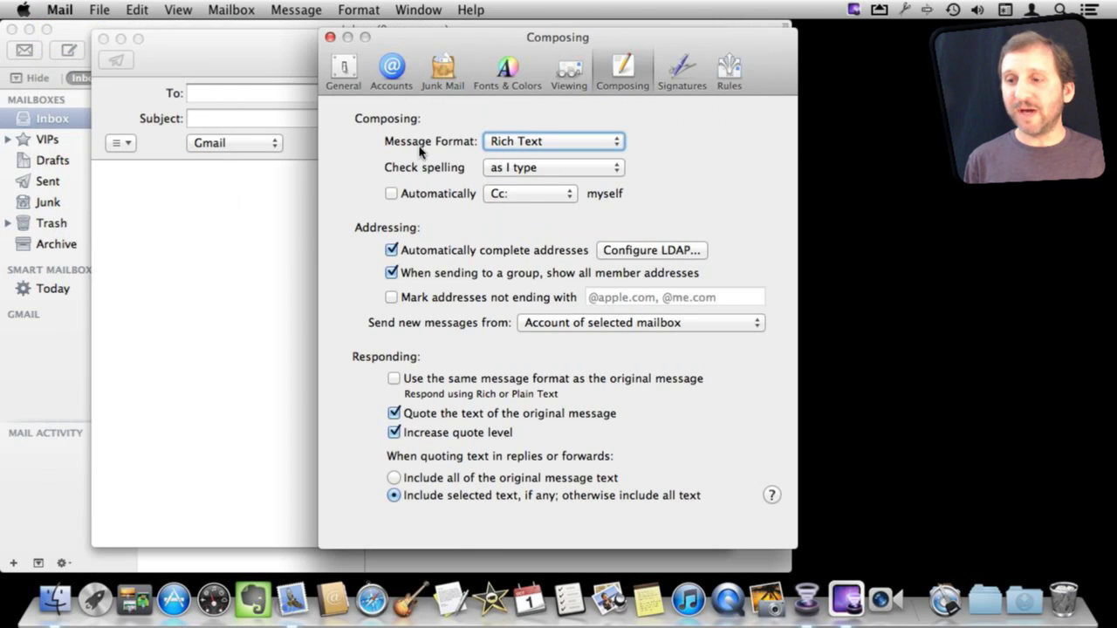
click(330, 38)
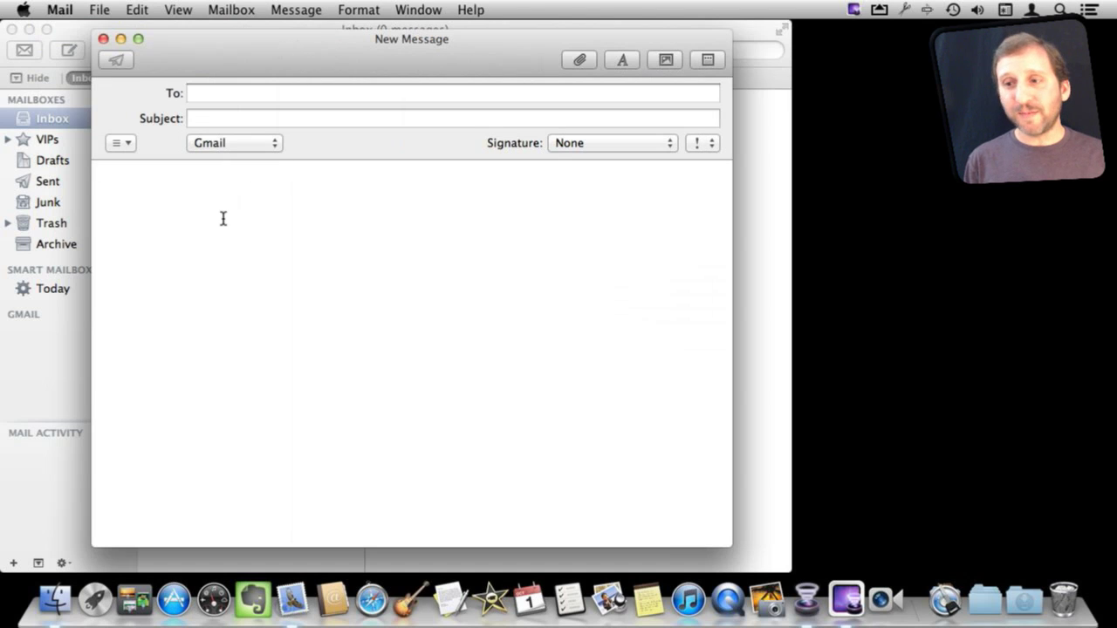
Step: Build the flyer: bold Workplace Event! heading, What/When/Where lines, See you there!, balloons
click(624, 63)
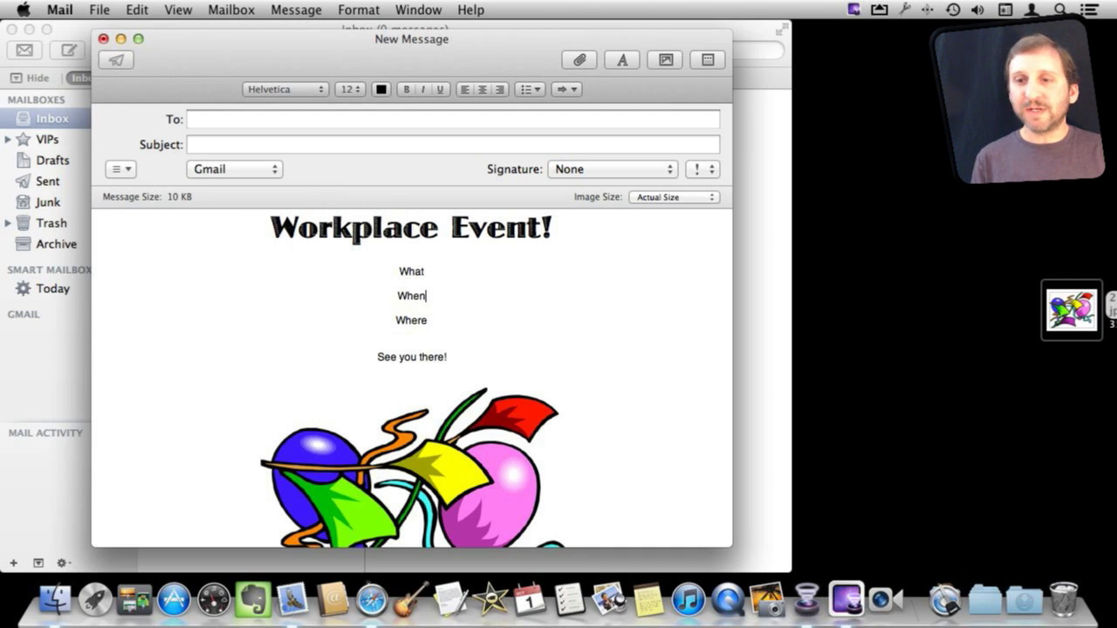
click(99, 9)
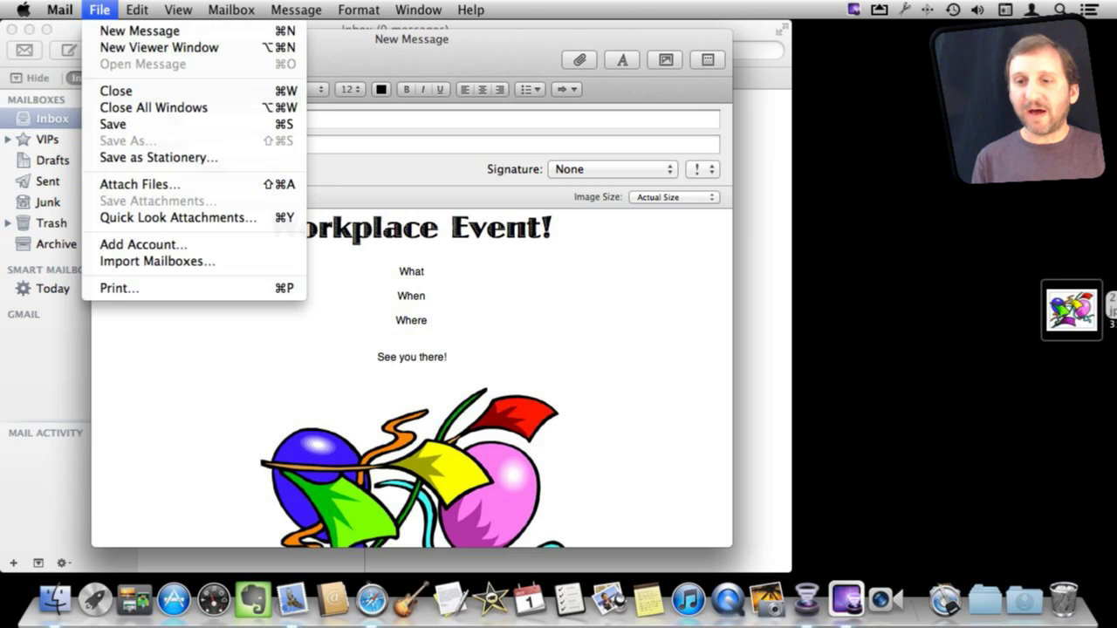
Step: Save the flyer as 'Work Party' stationery and close the message without a draft
click(123, 162)
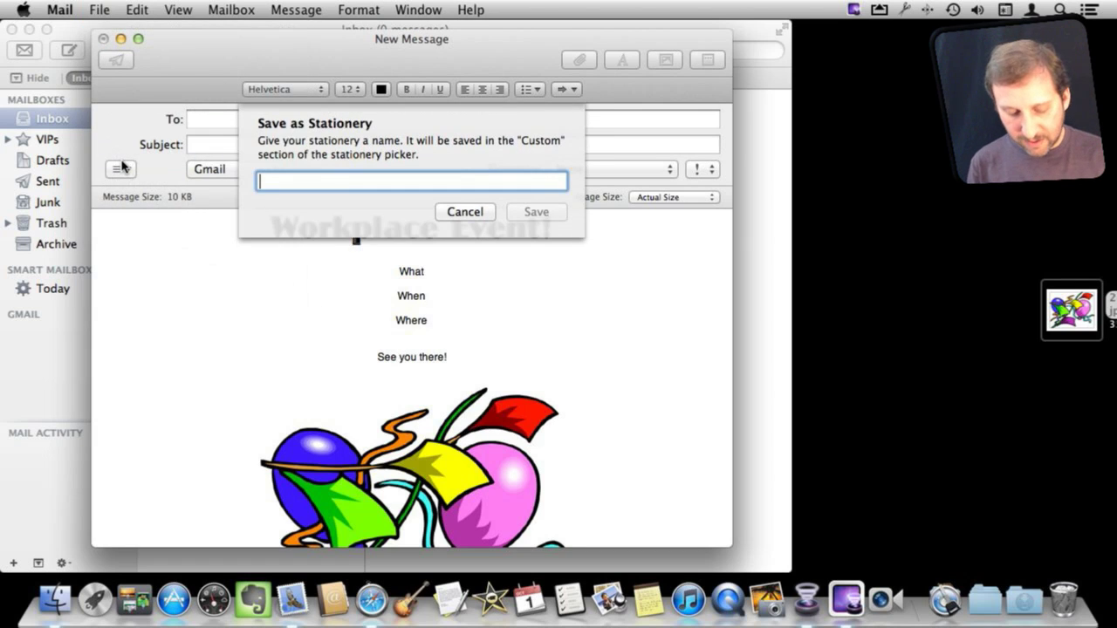
text(Work Pa)
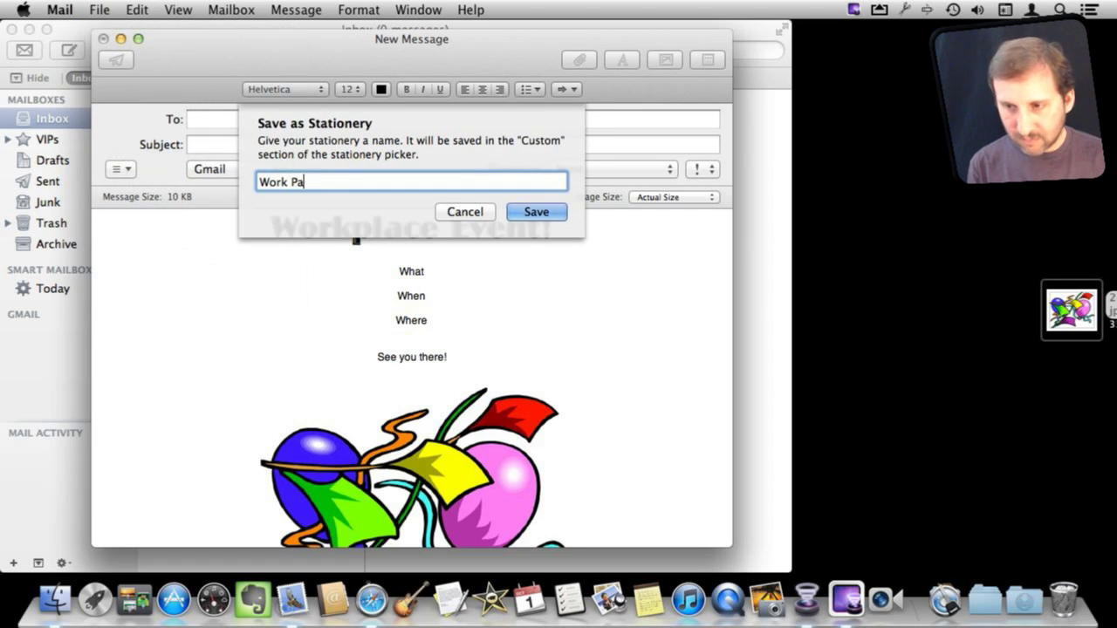
text(rty)
key(Return)
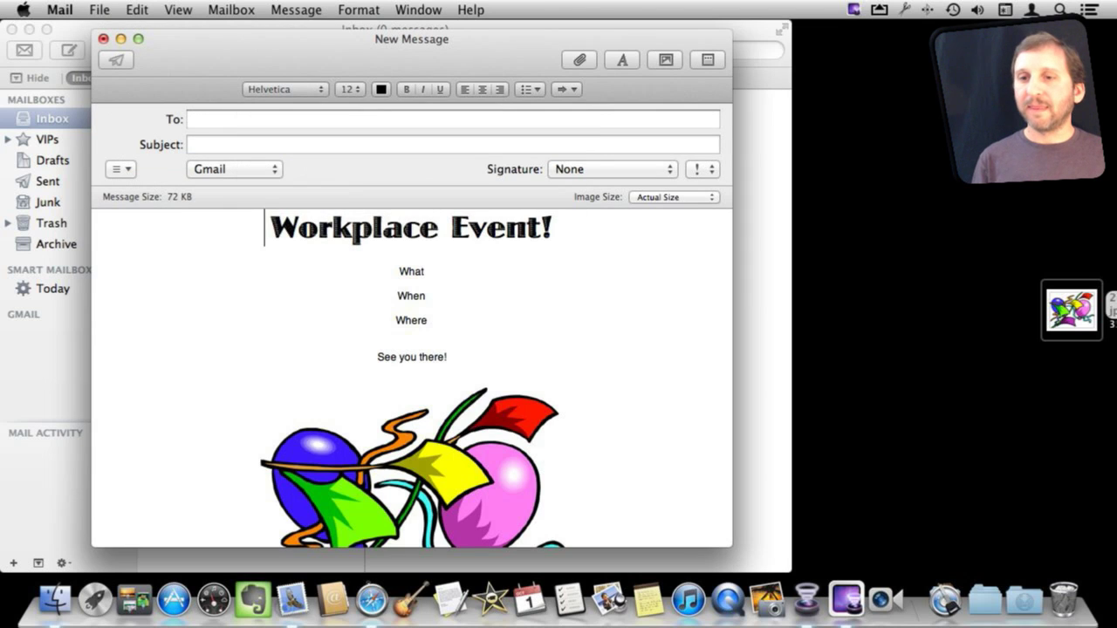
click(103, 38)
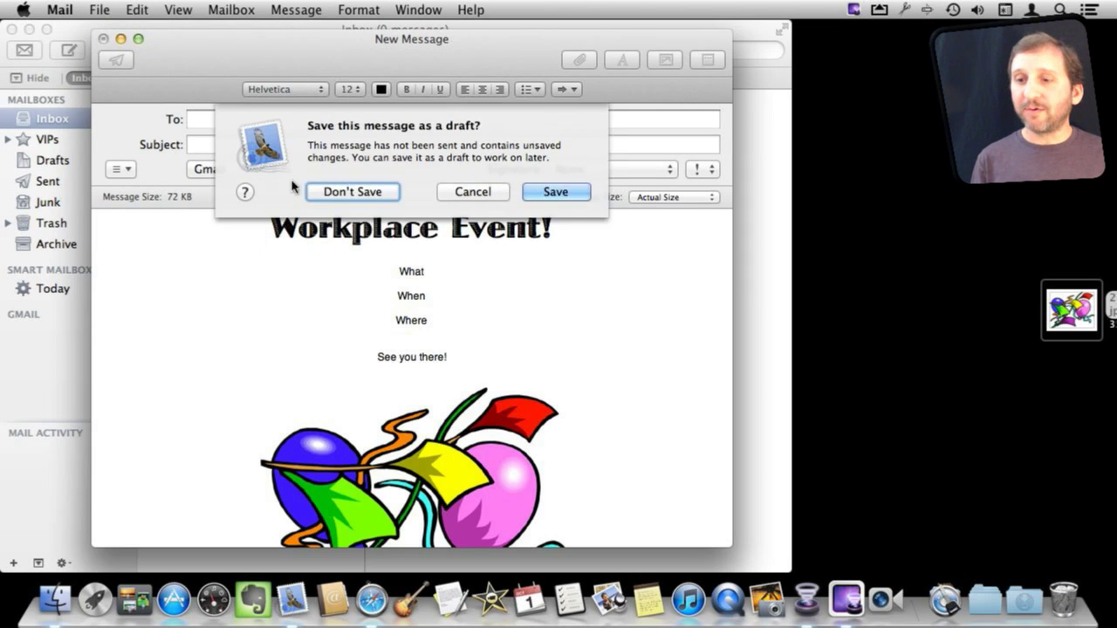
click(324, 193)
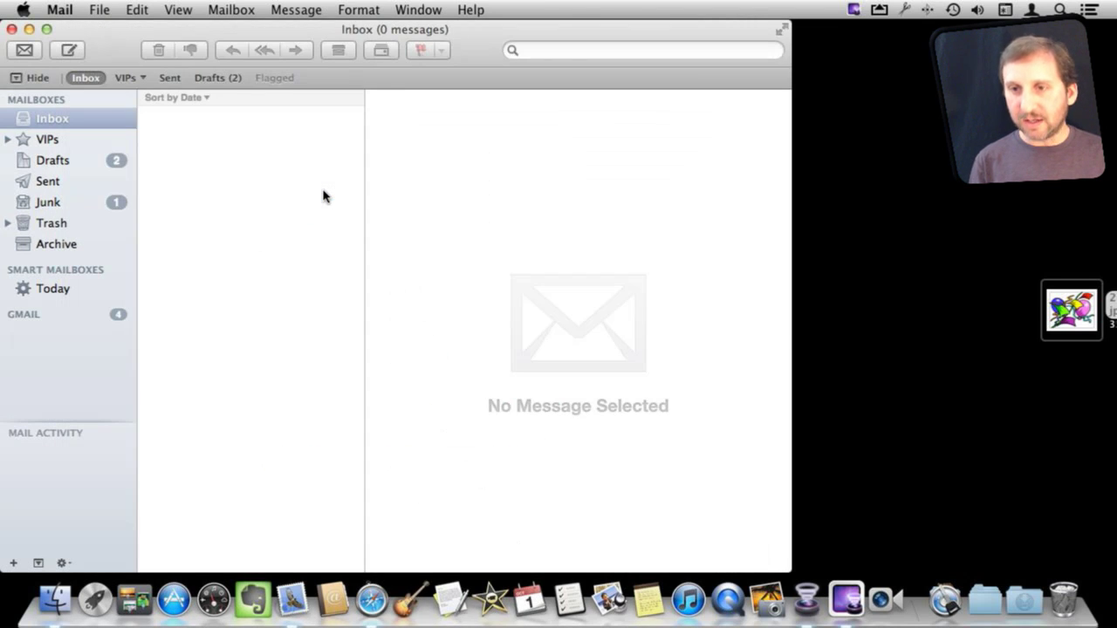
Step: Open a new message and show the Custom stationery category
click(70, 50)
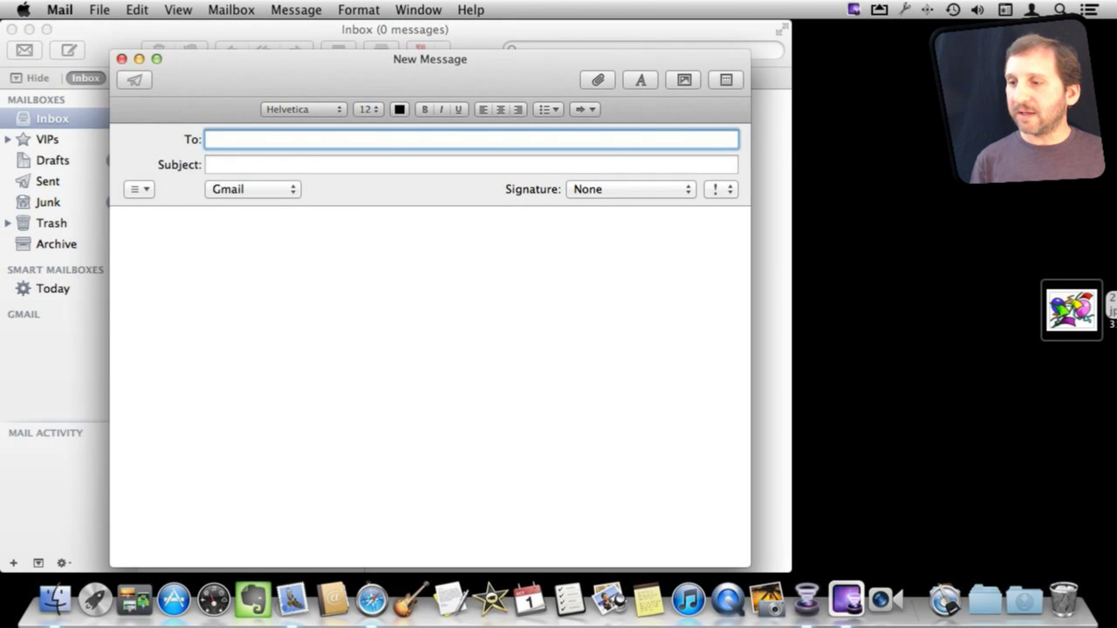
click(724, 82)
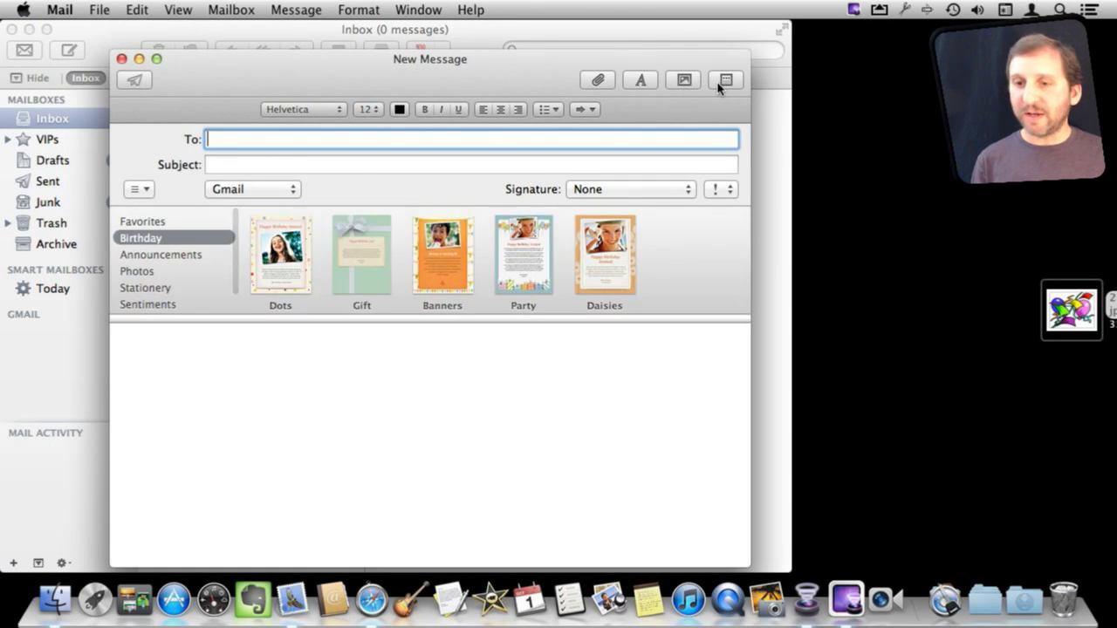
scroll(195, 275, down, 1)
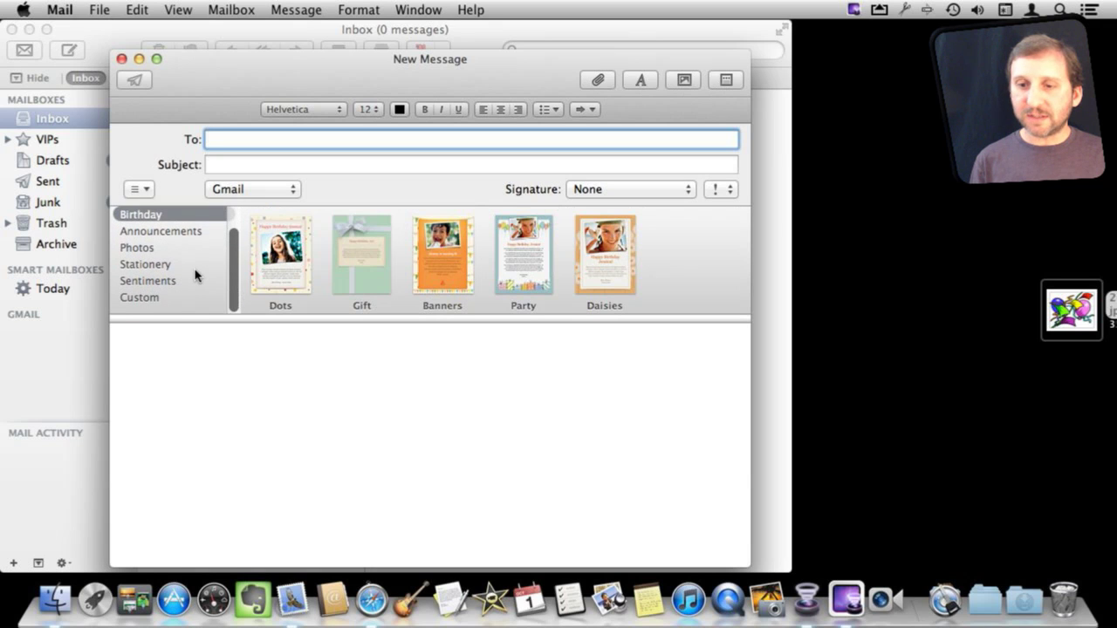
click(138, 302)
Step: Apply the custom Work Party stationery to the new message
click(265, 277)
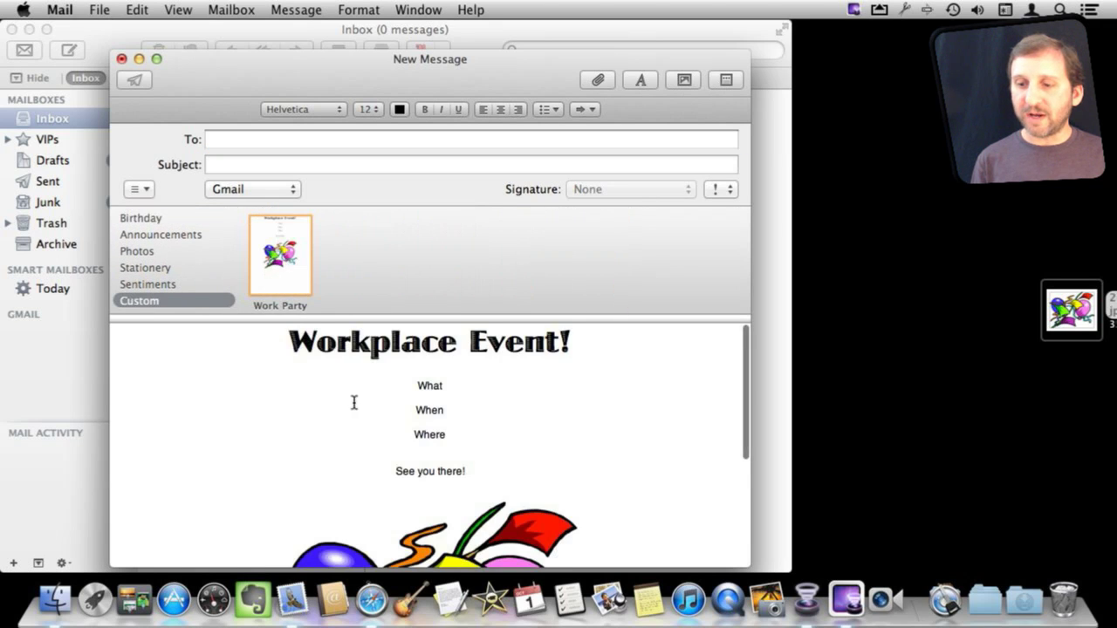
scroll(358, 428, down, 5)
scroll(356, 427, up, 5)
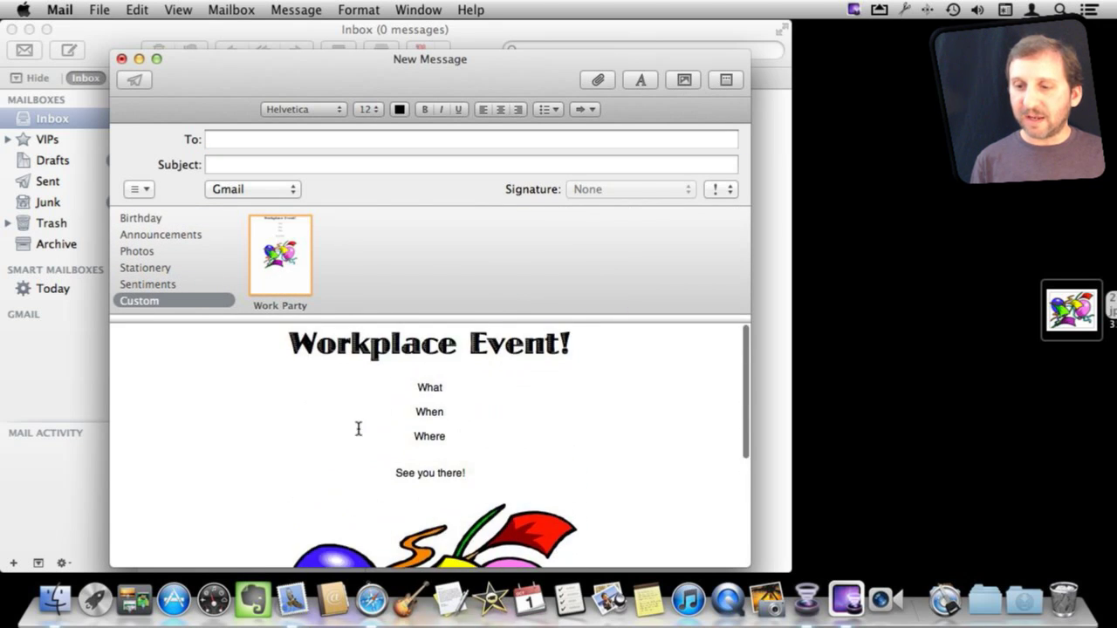
Step: Add the line 'Party Friday!' beneath the What heading
key(super+a)
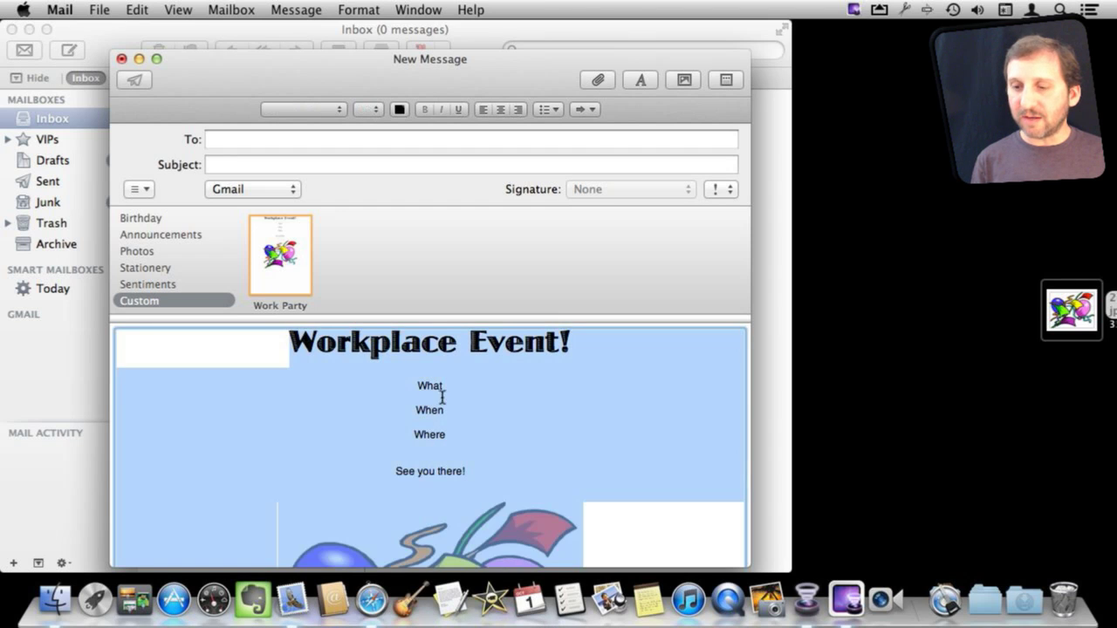
click(467, 392)
scroll(467, 393, down, 4)
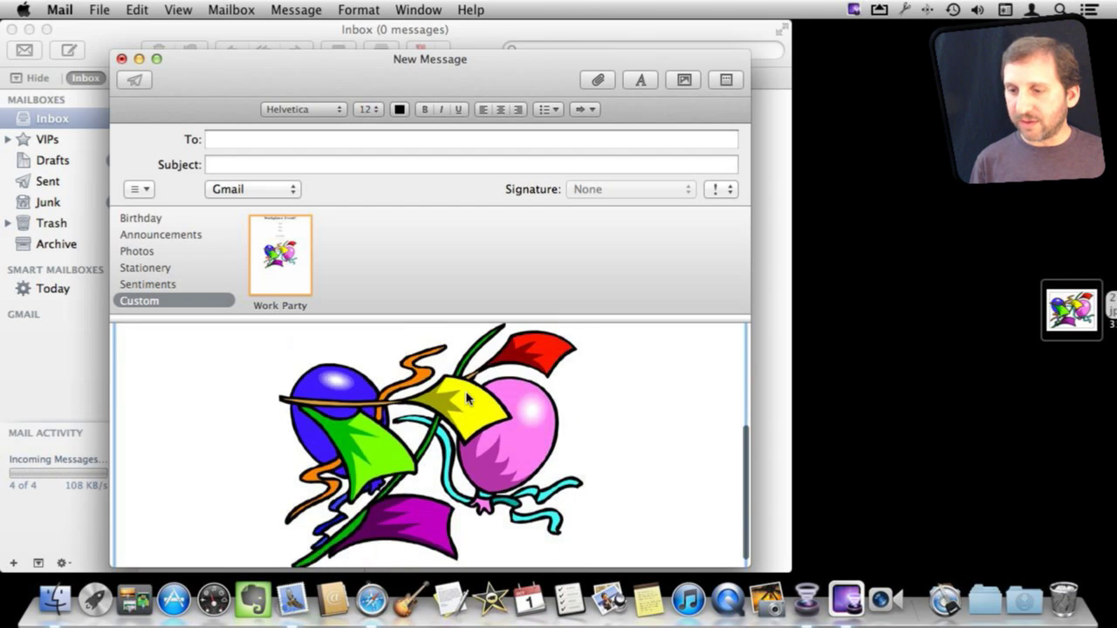
scroll(467, 393, up, 3)
key(Up)
key(Up)
key(Up)
key(Up)
key(Up)
key(Up)
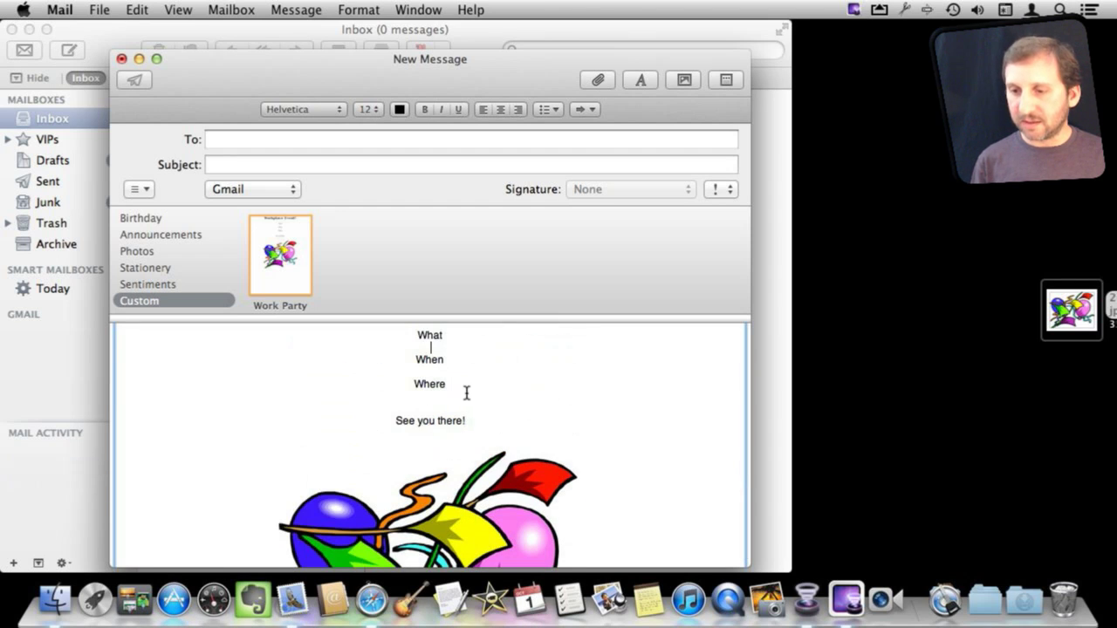
key(Return)
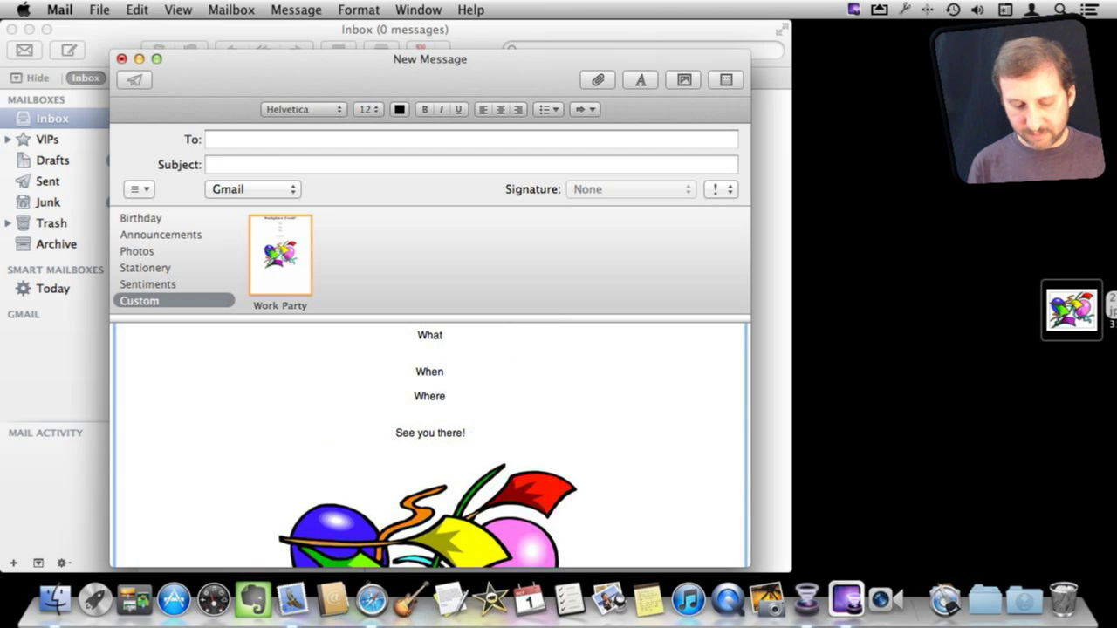
text(Party Friday)
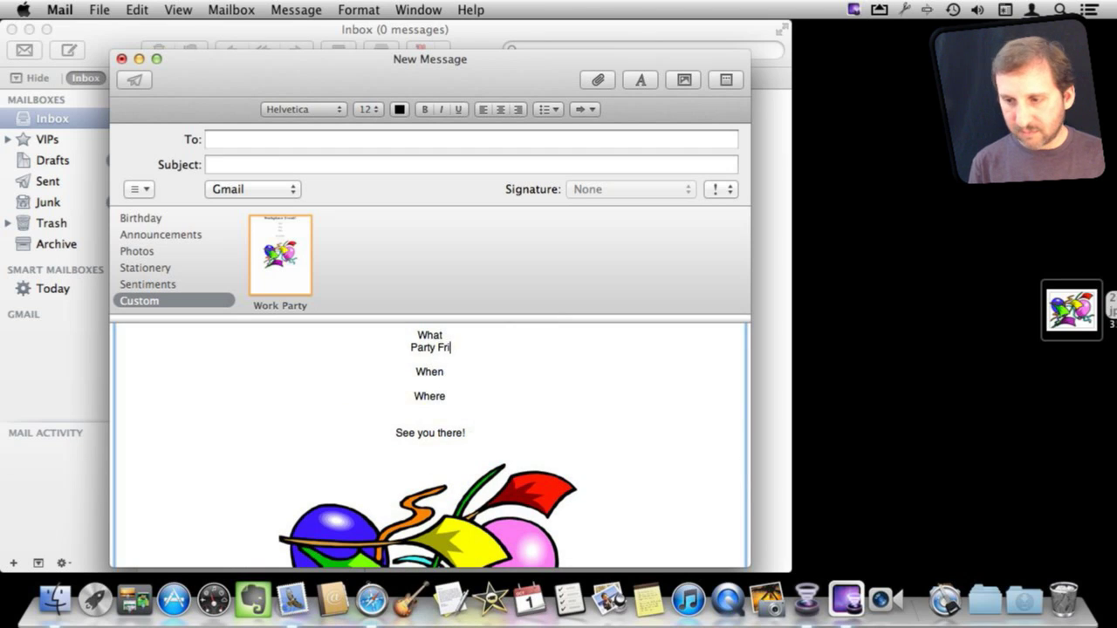
text(!)
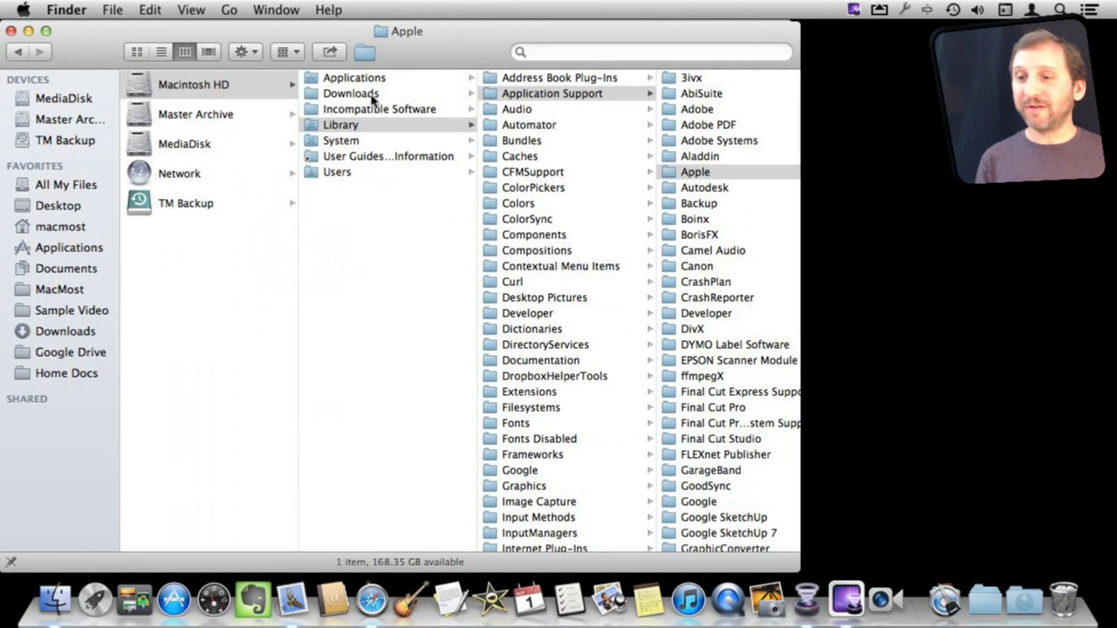
Step: Navigate Mail > Stationery > Apple down to the Birthday stationery's Resources folder
scroll(575, 107, right, 5)
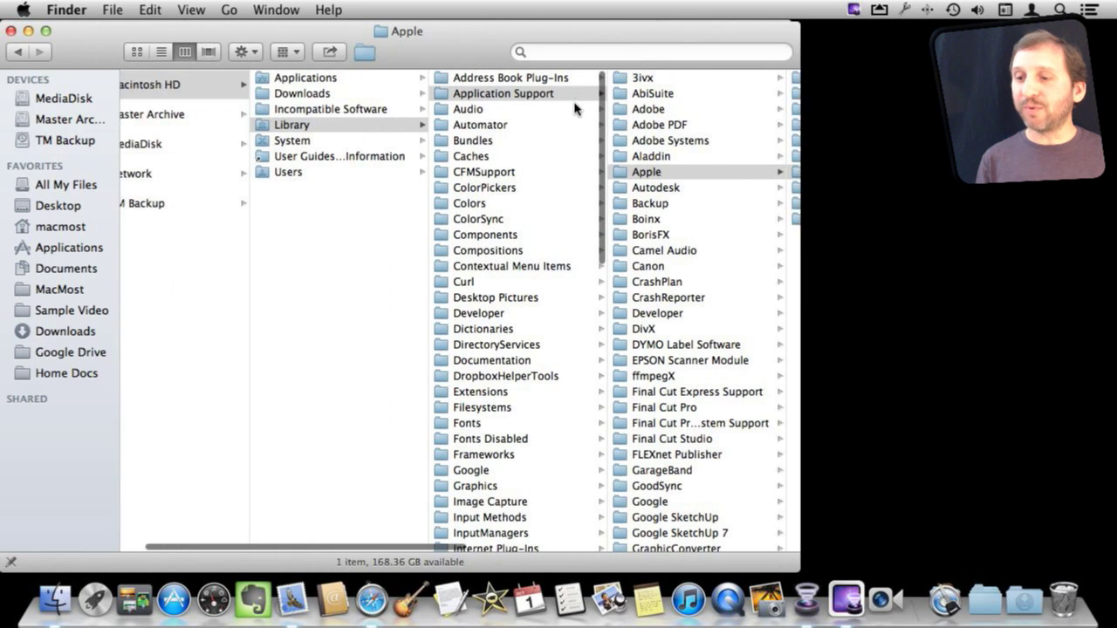
click(681, 172)
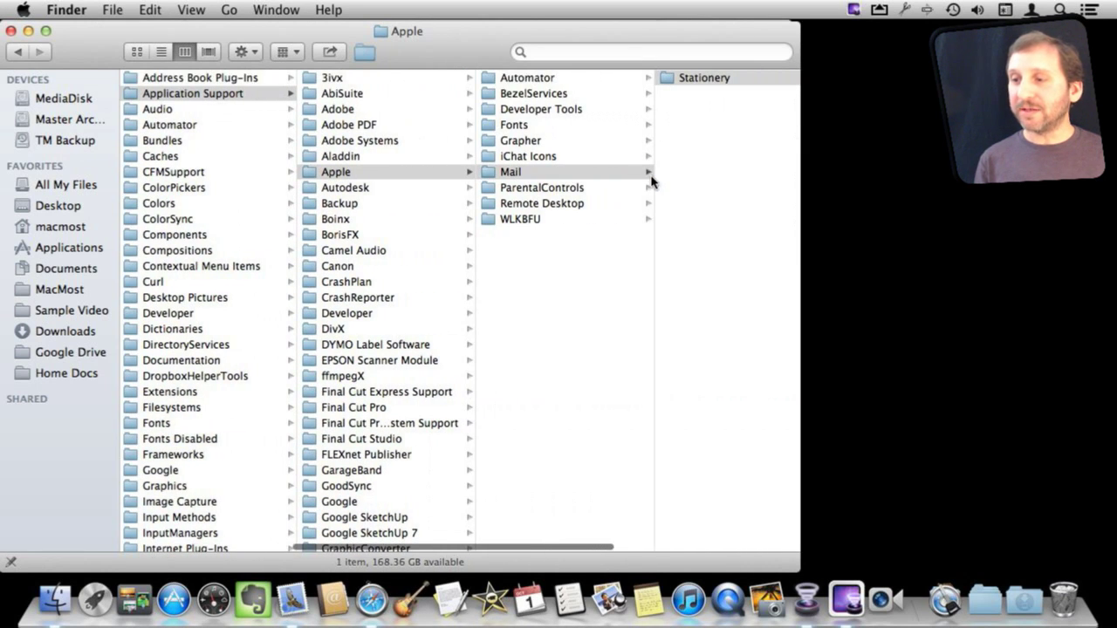
click(710, 83)
click(708, 81)
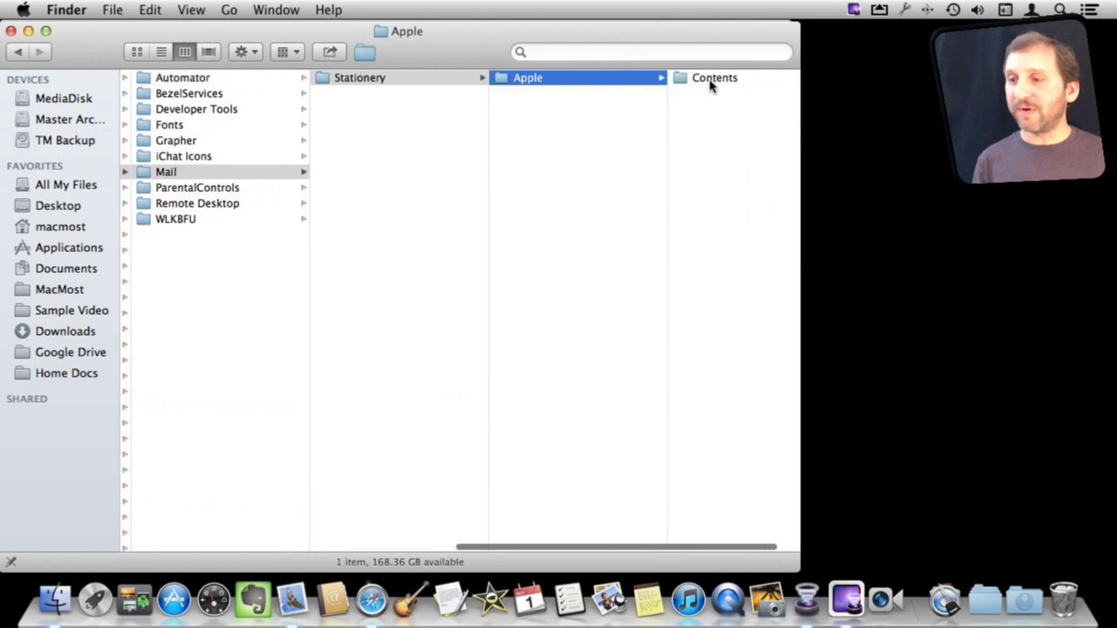
click(684, 78)
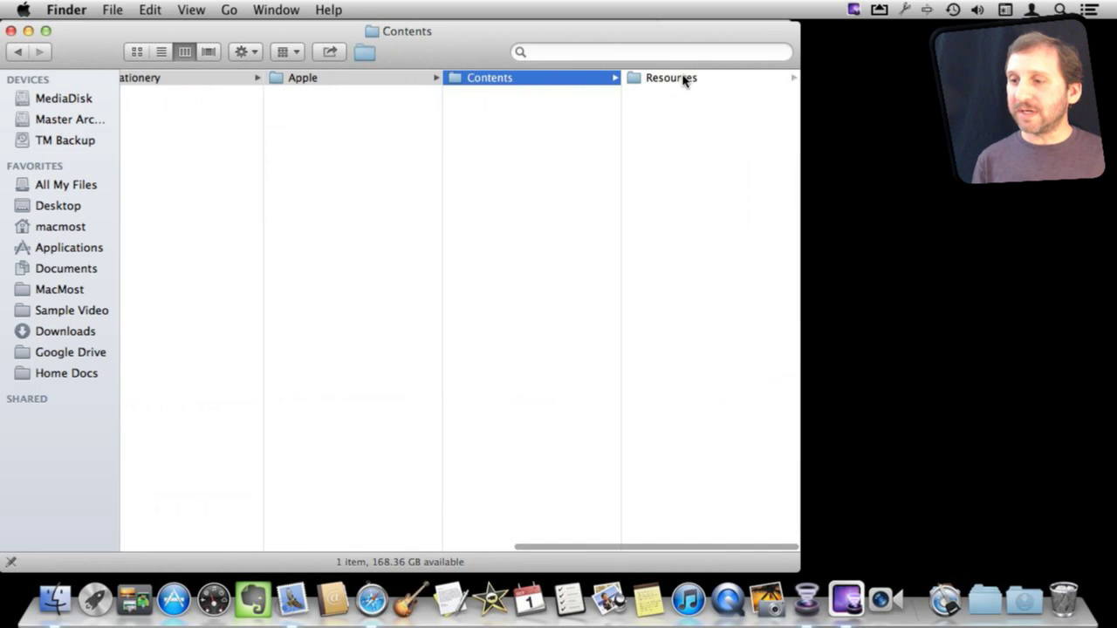
click(640, 77)
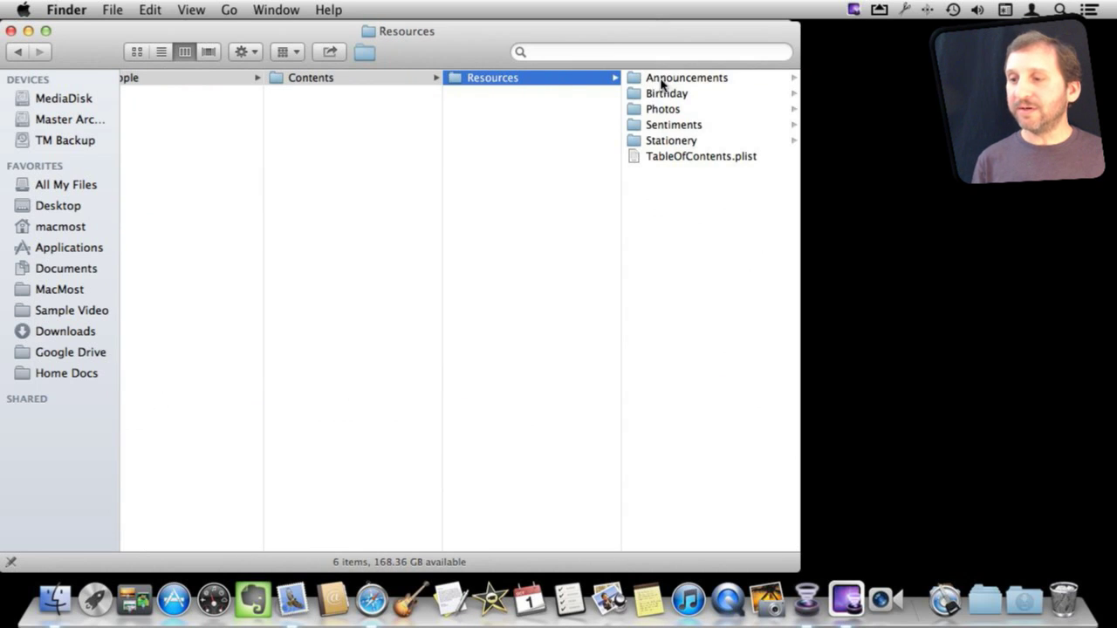
click(672, 94)
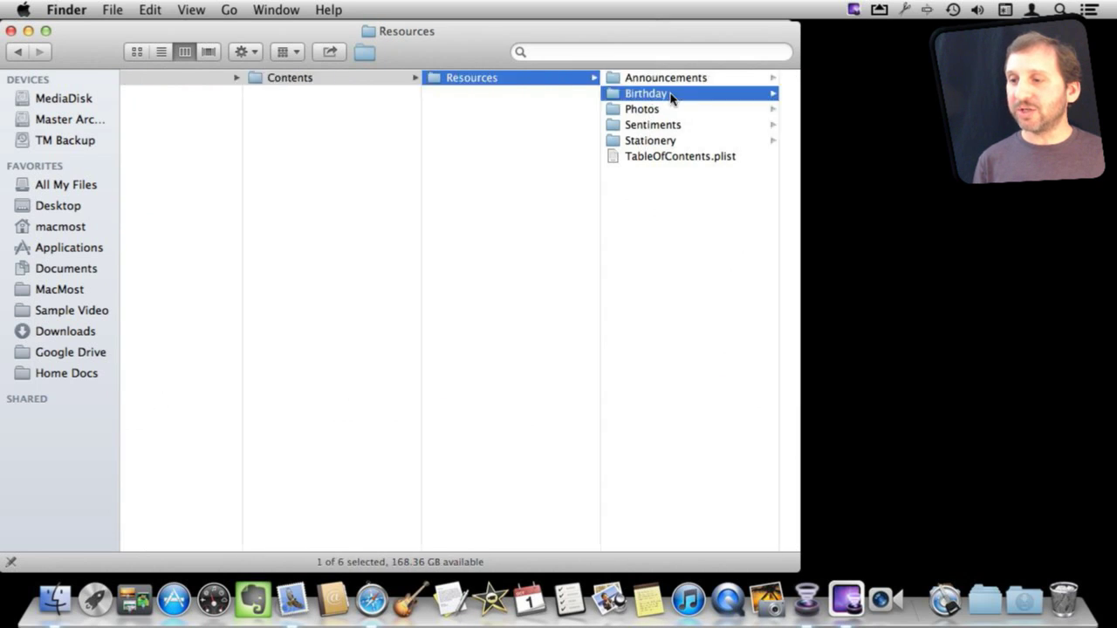
click(668, 77)
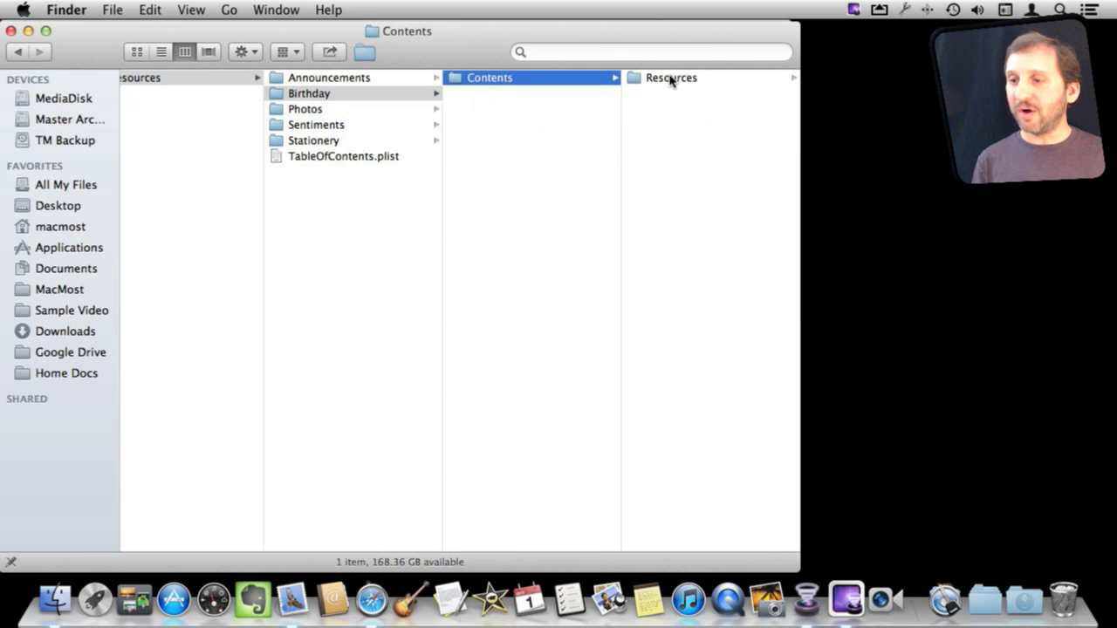
click(646, 80)
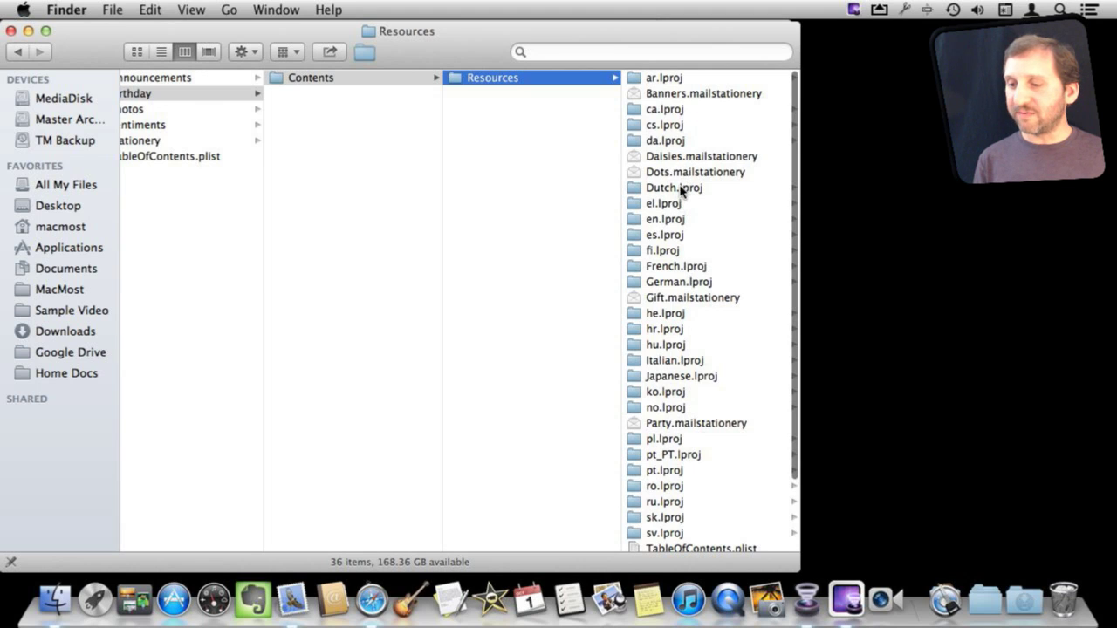
scroll(680, 189, down, 5)
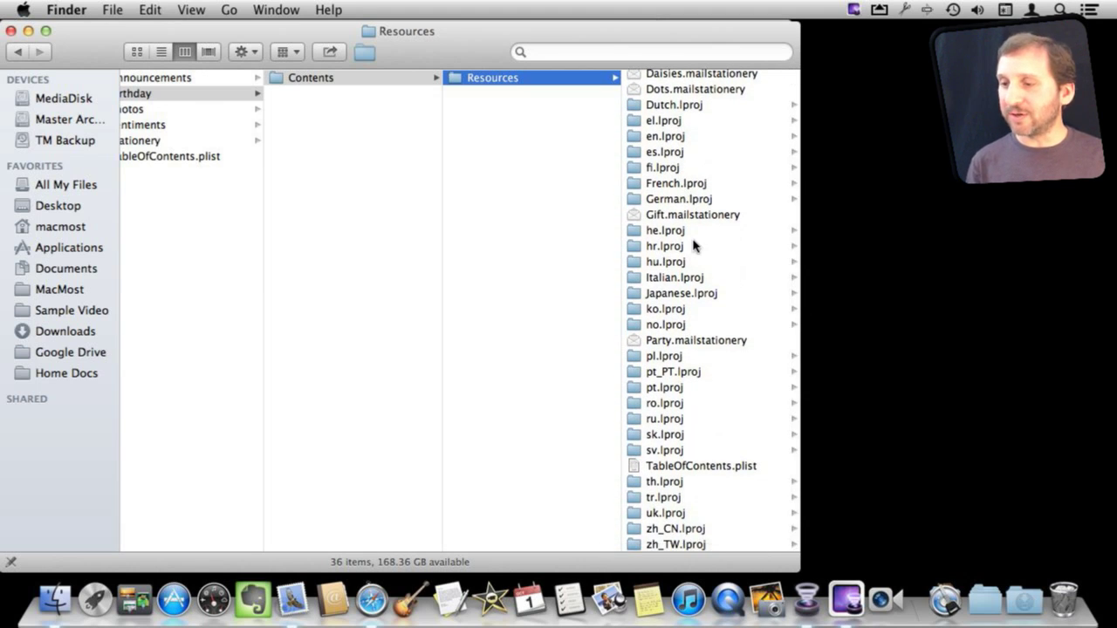
scroll(693, 246, up, 5)
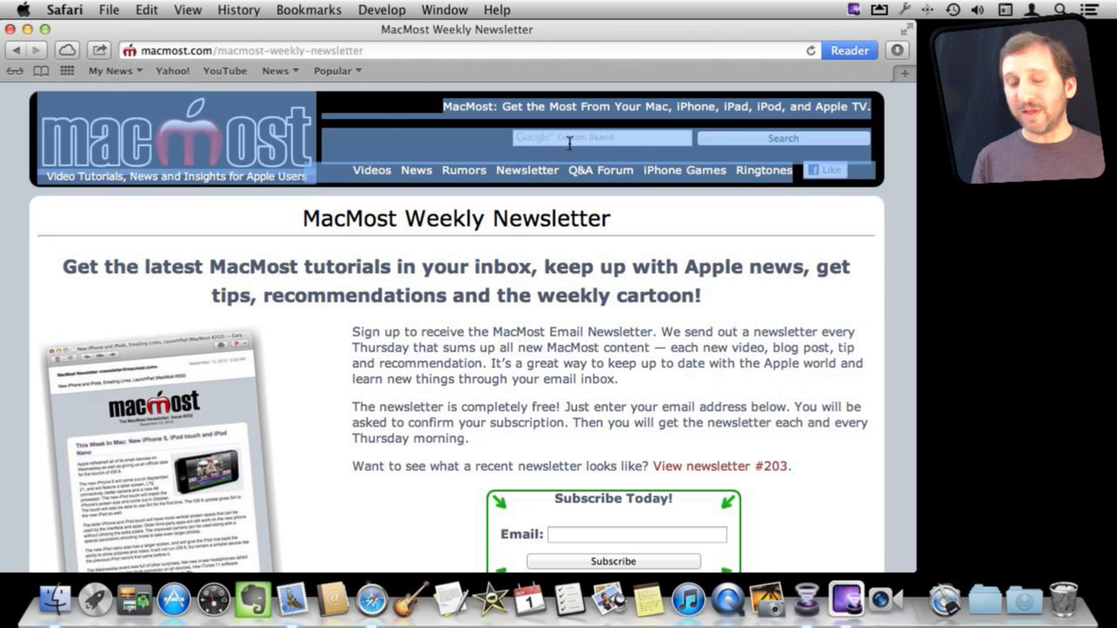
Step: Switch to Mail to see the newsletter page in a new message
key(super+Tab)
key(super+Tab)
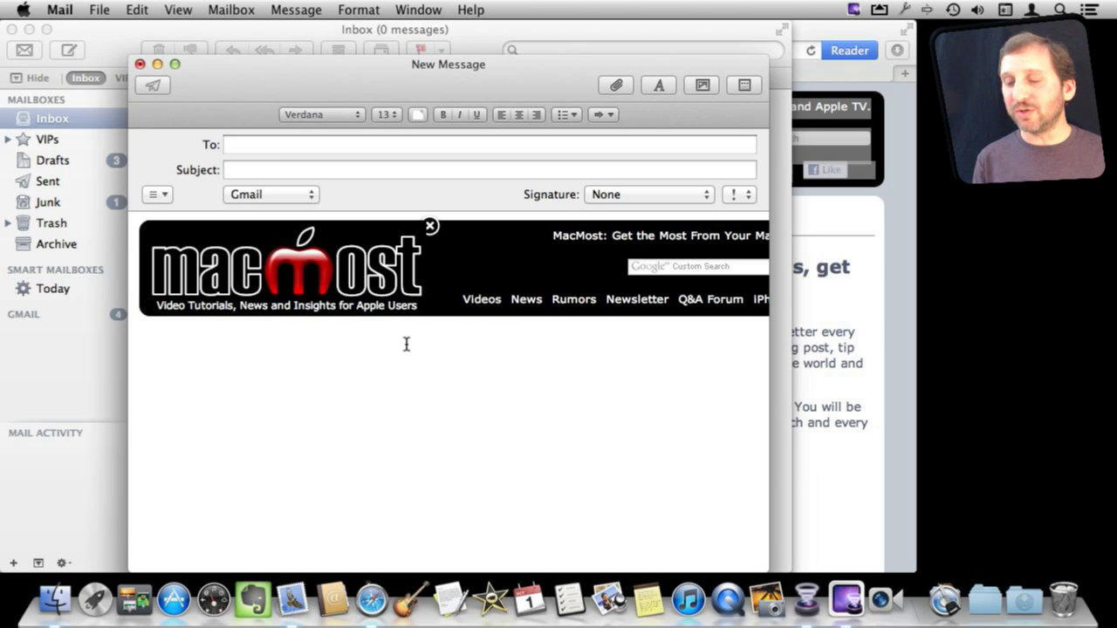
scroll(410, 342, right, 5)
scroll(420, 345, left, 5)
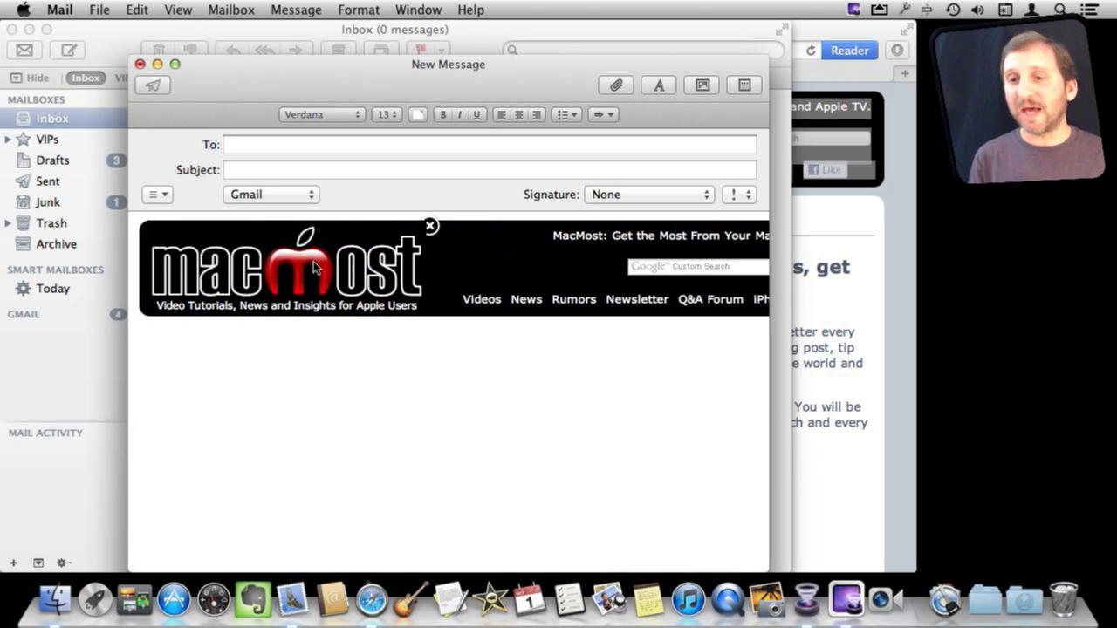
click(99, 10)
key(Escape)
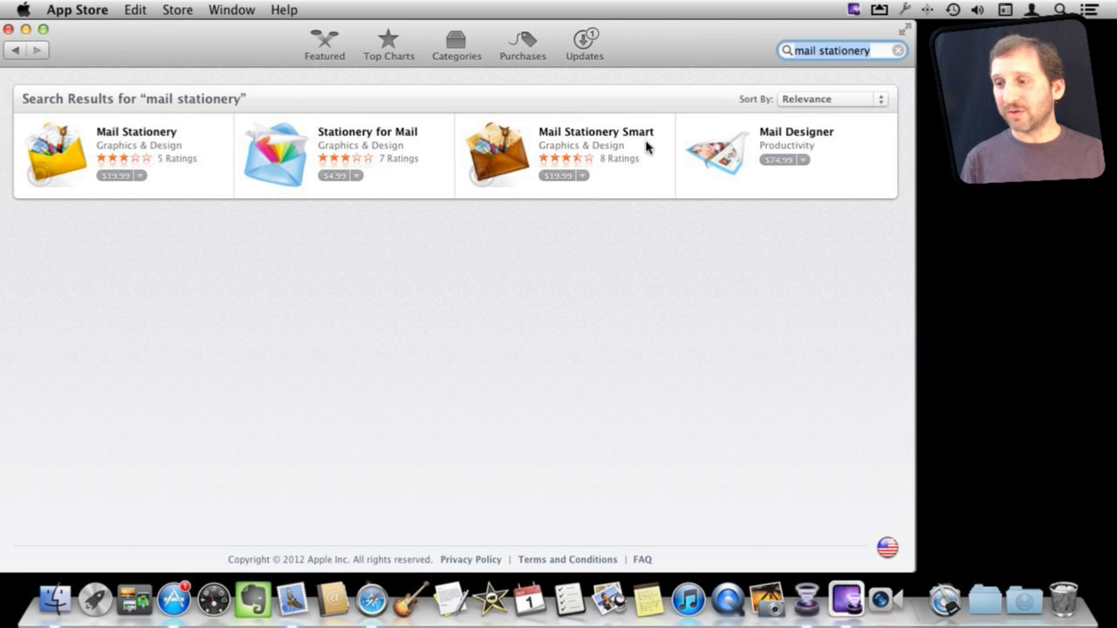
Step: Open the Mail Designer App Store page and look over its $74.99 listing and version details
click(728, 169)
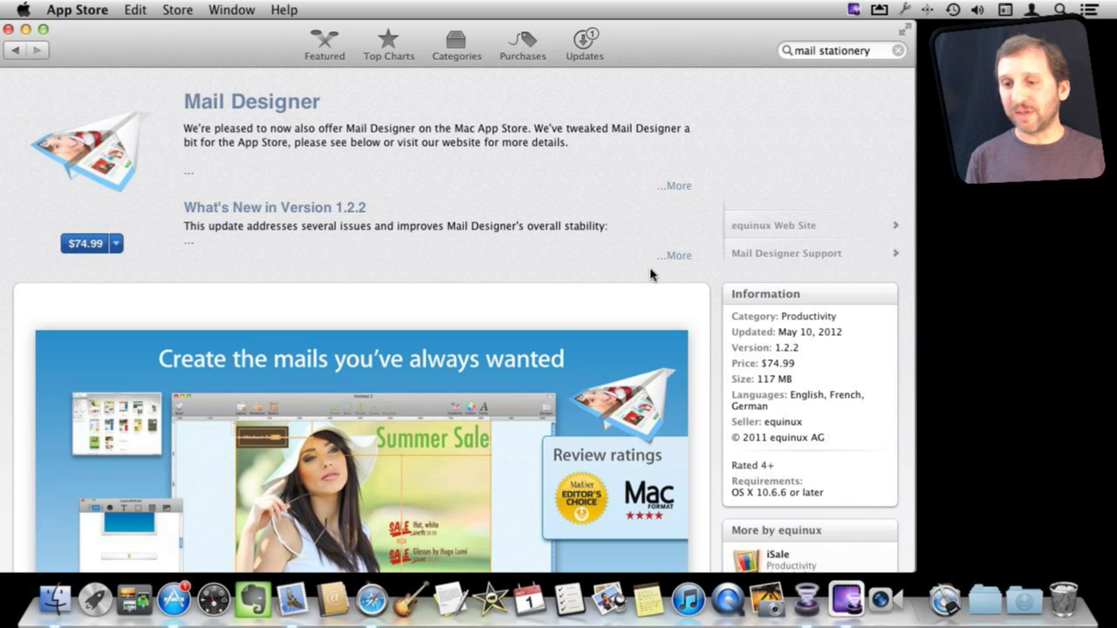
scroll(591, 304, down, 3)
scroll(536, 339, up, 3)
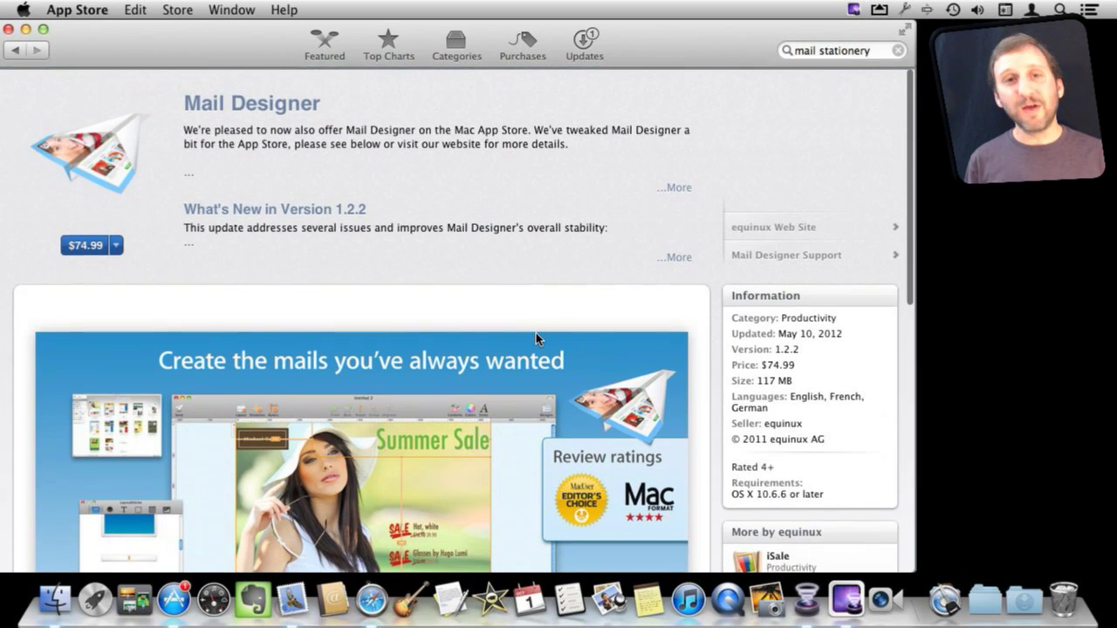